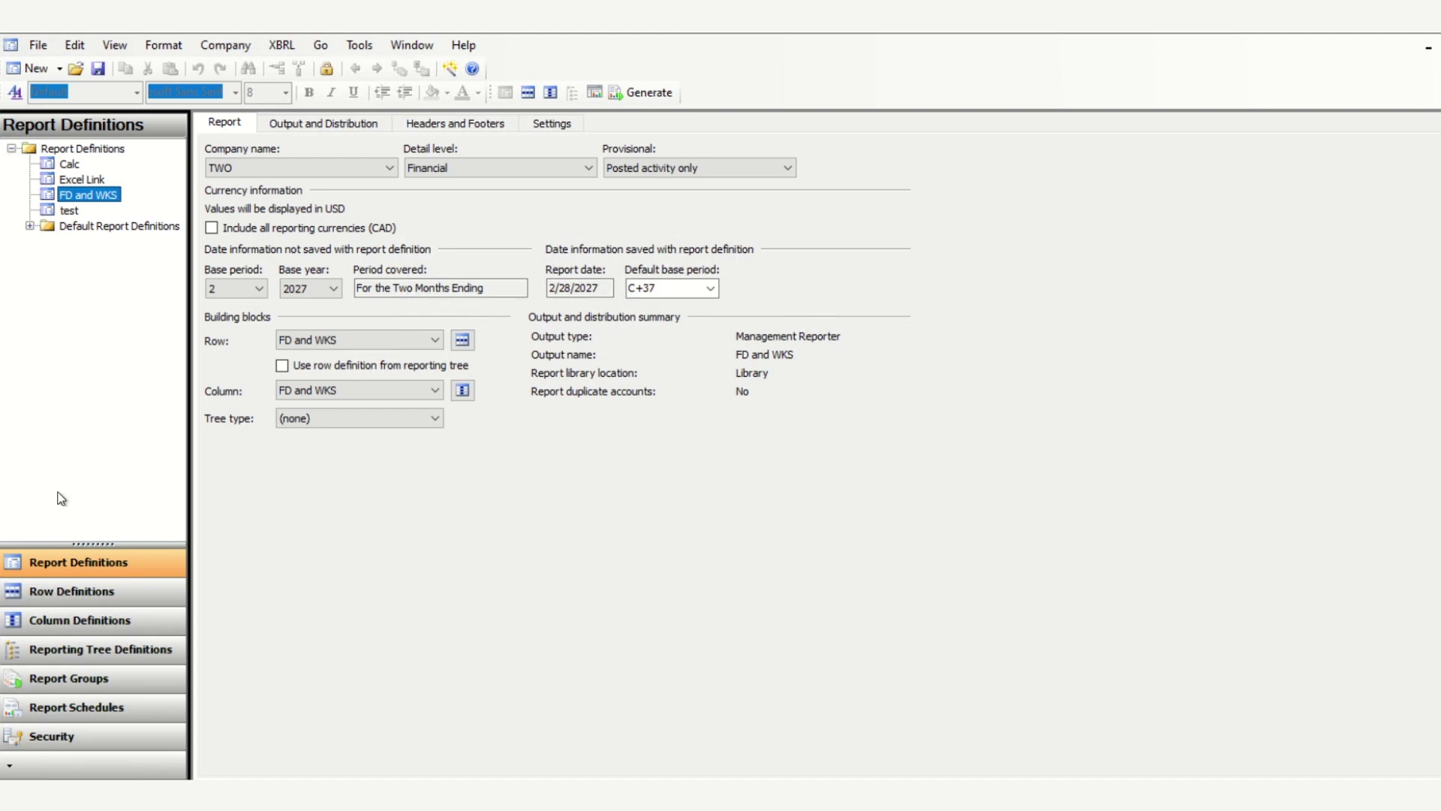
- Select the Excel Link report definition and open its row definition
left_click(90, 180)
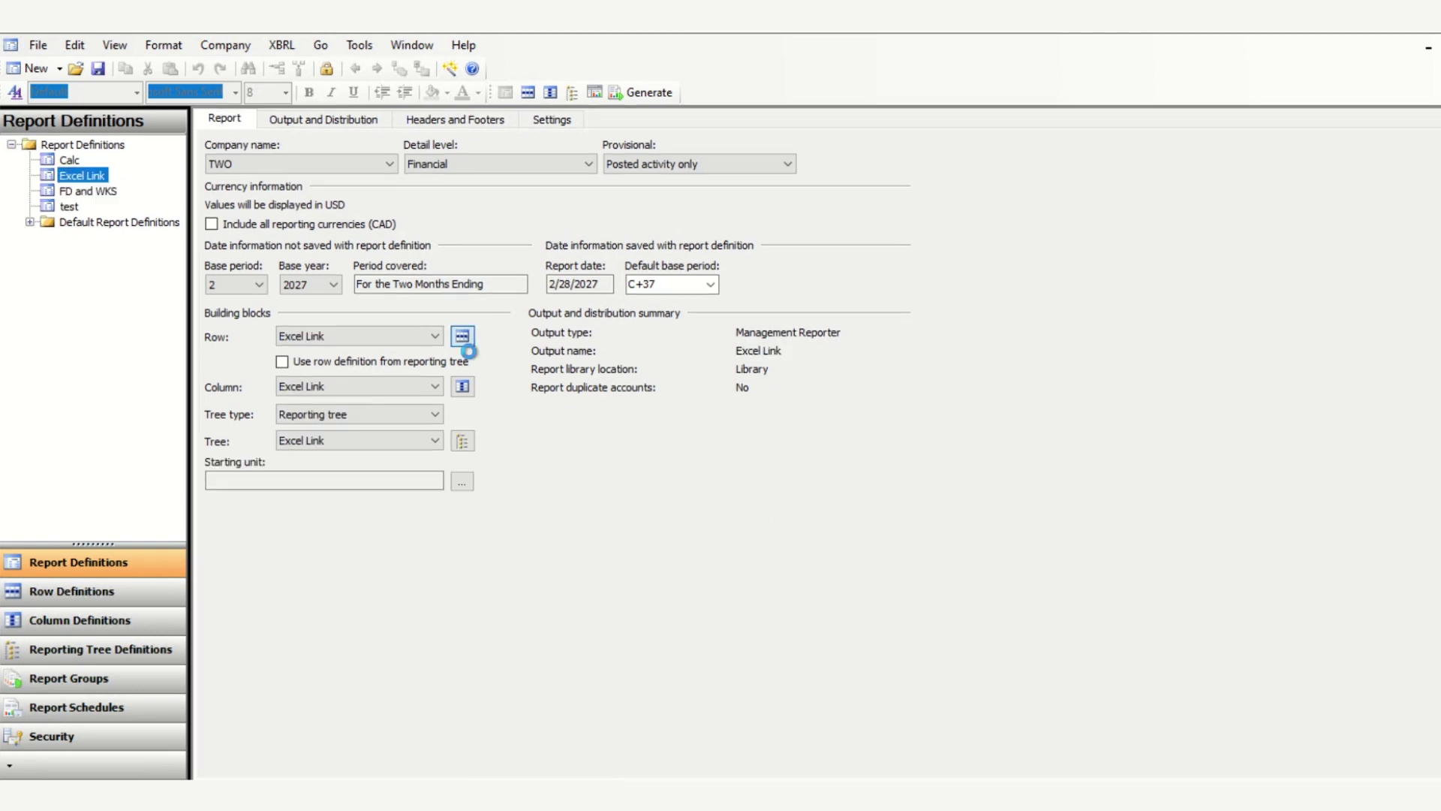
left_click(462, 340)
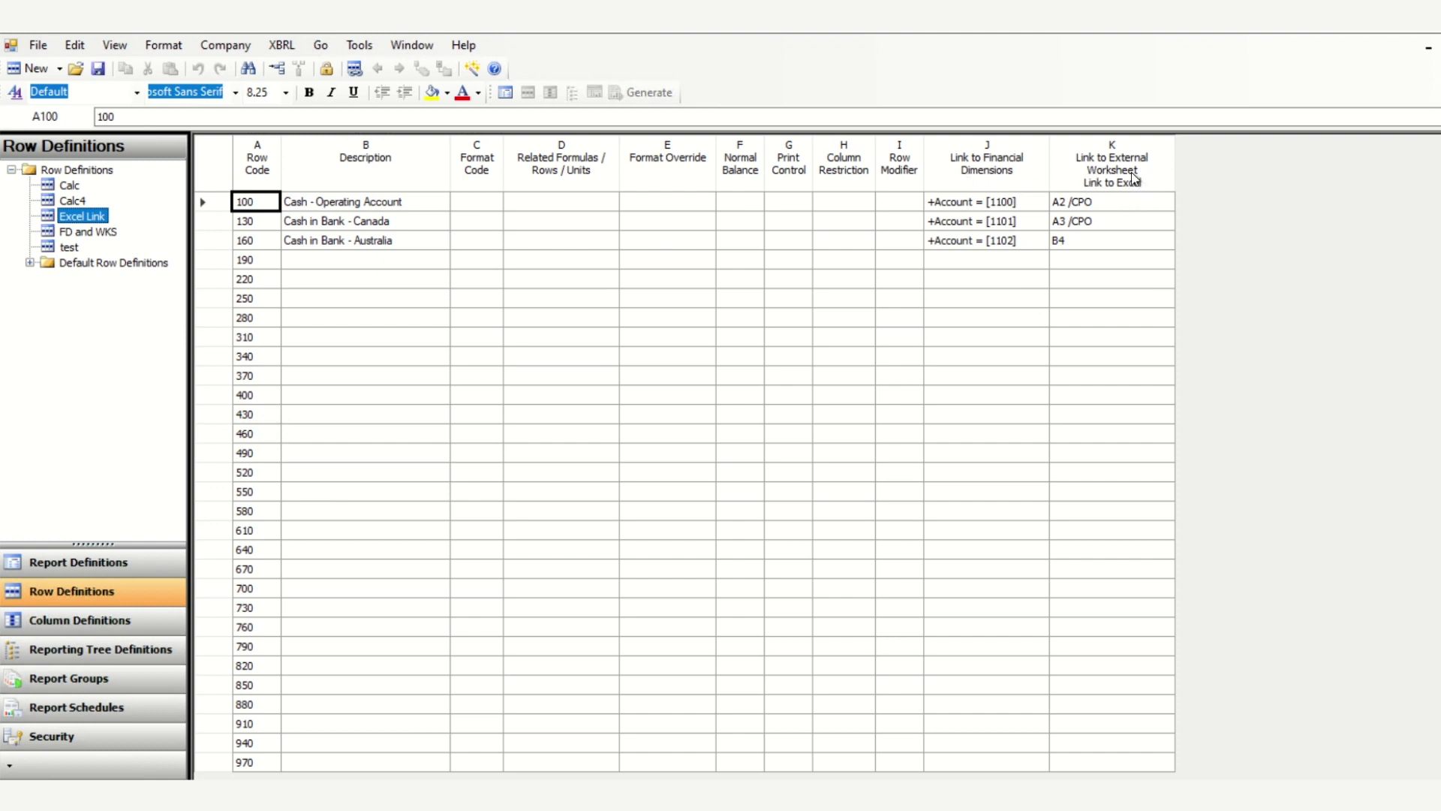
- Review the FD1 and WKS1 row links, then close the row links list without changes
double_click(1002, 173)
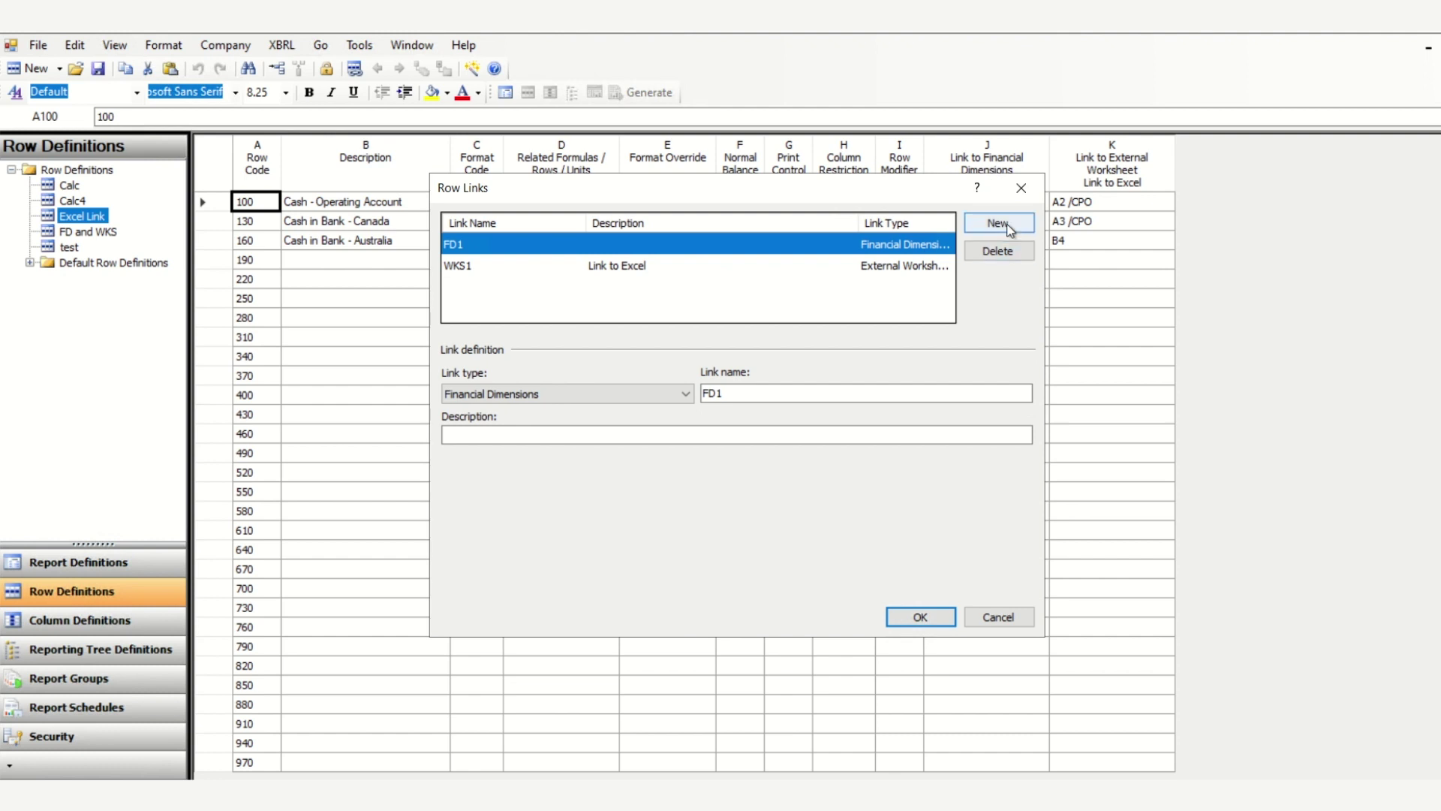
left_click(457, 270)
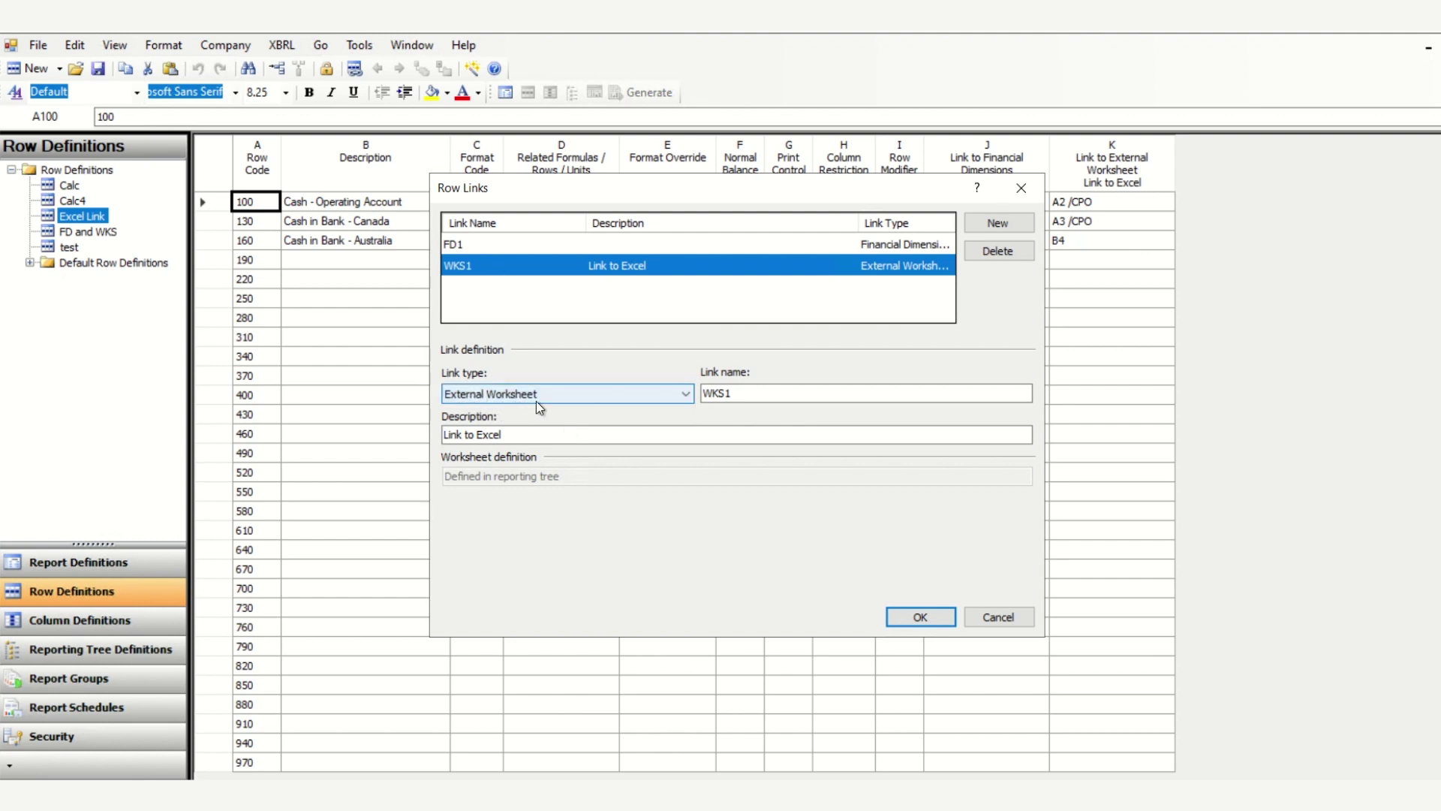
left_click(758, 393)
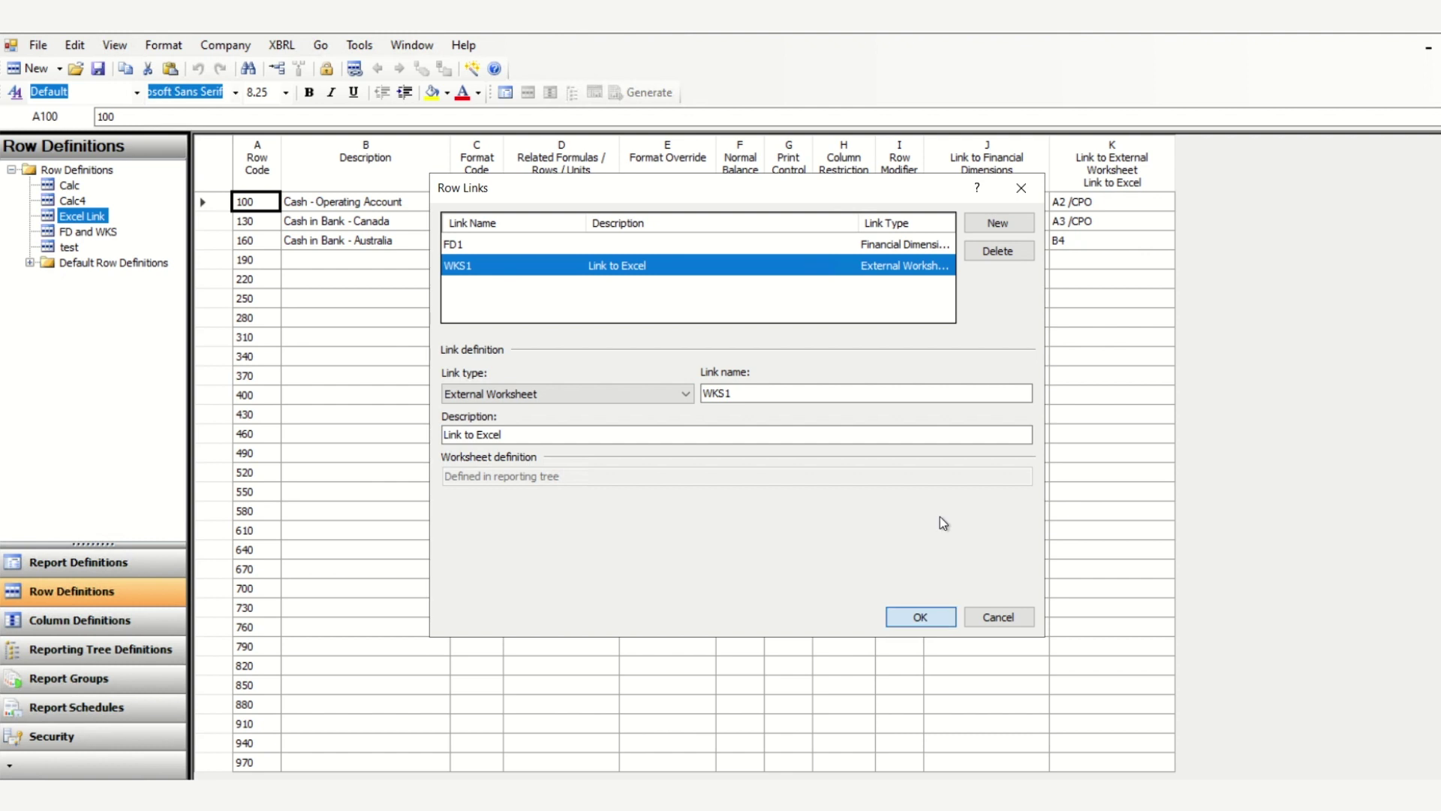
left_click(923, 617)
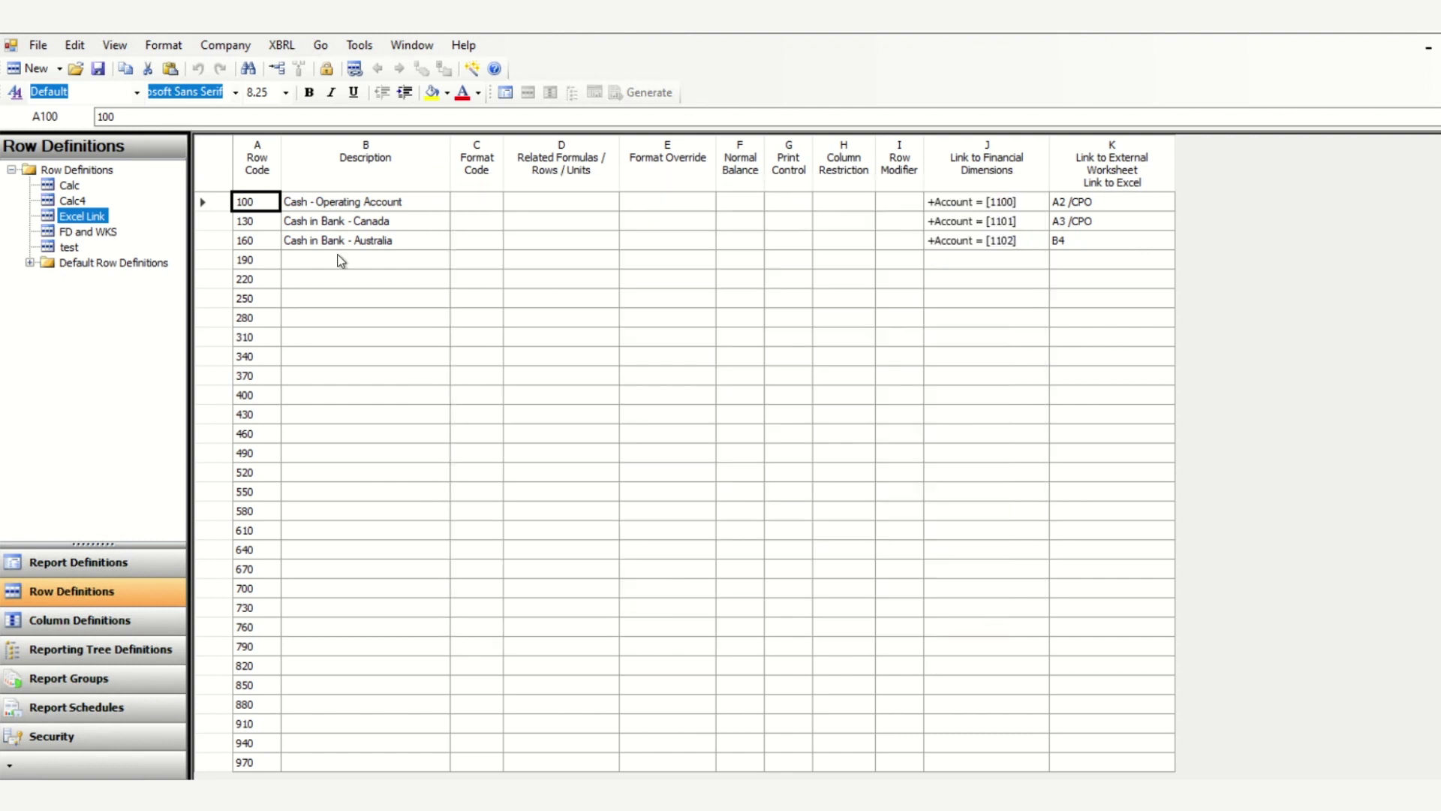
left_click(75, 46)
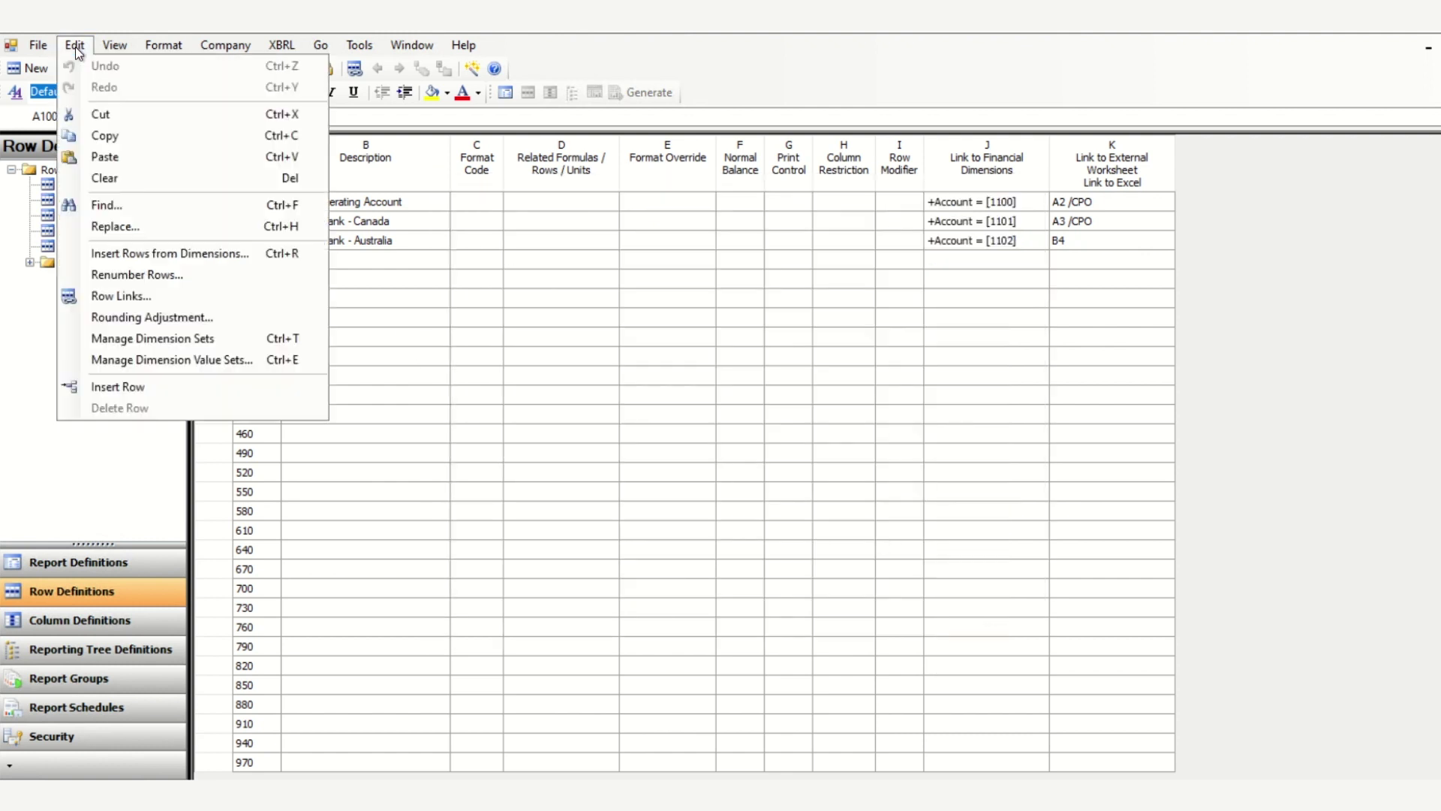
left_click(132, 299)
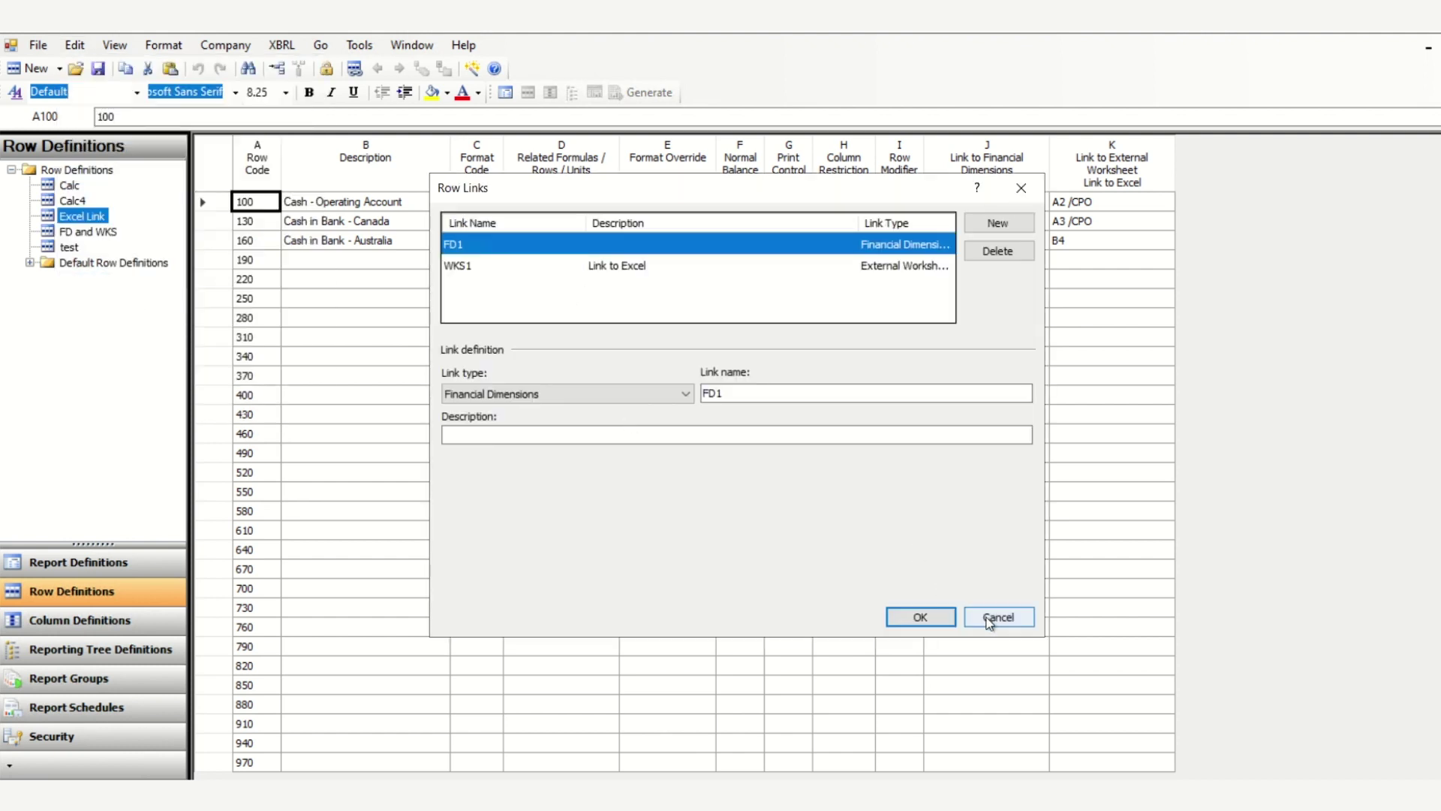
left_click(991, 617)
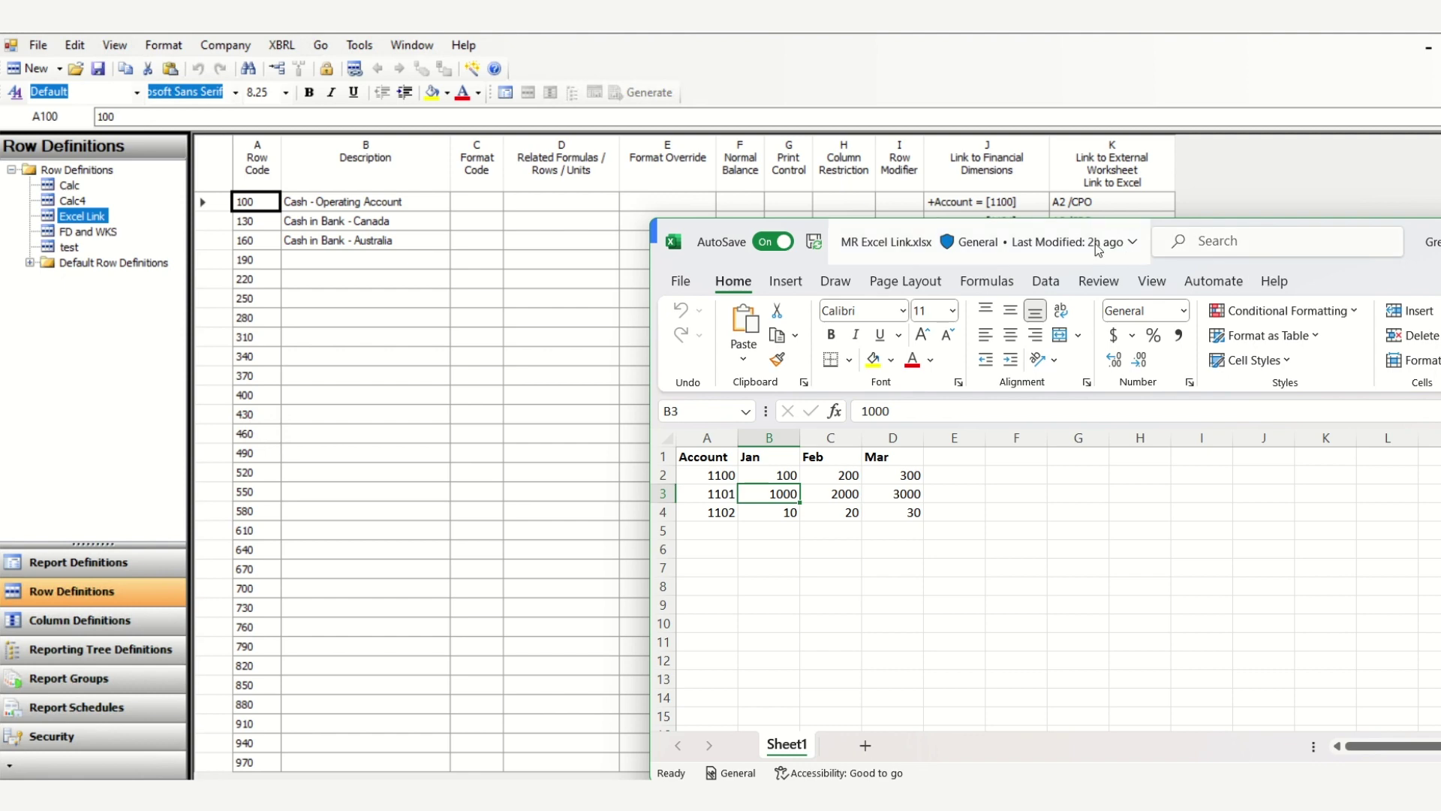
left_click_drag(1064, 245, 735, 326)
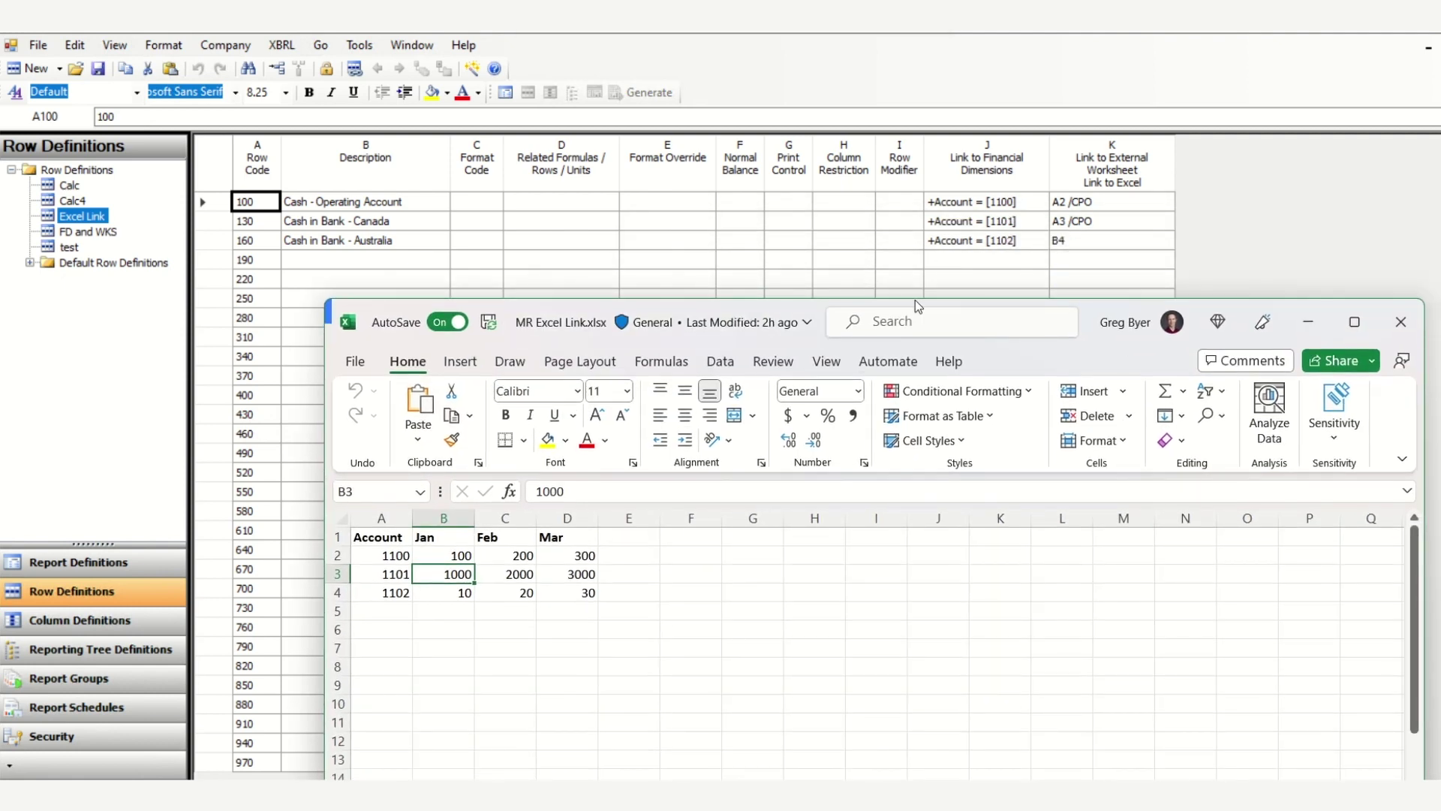
left_click(384, 557)
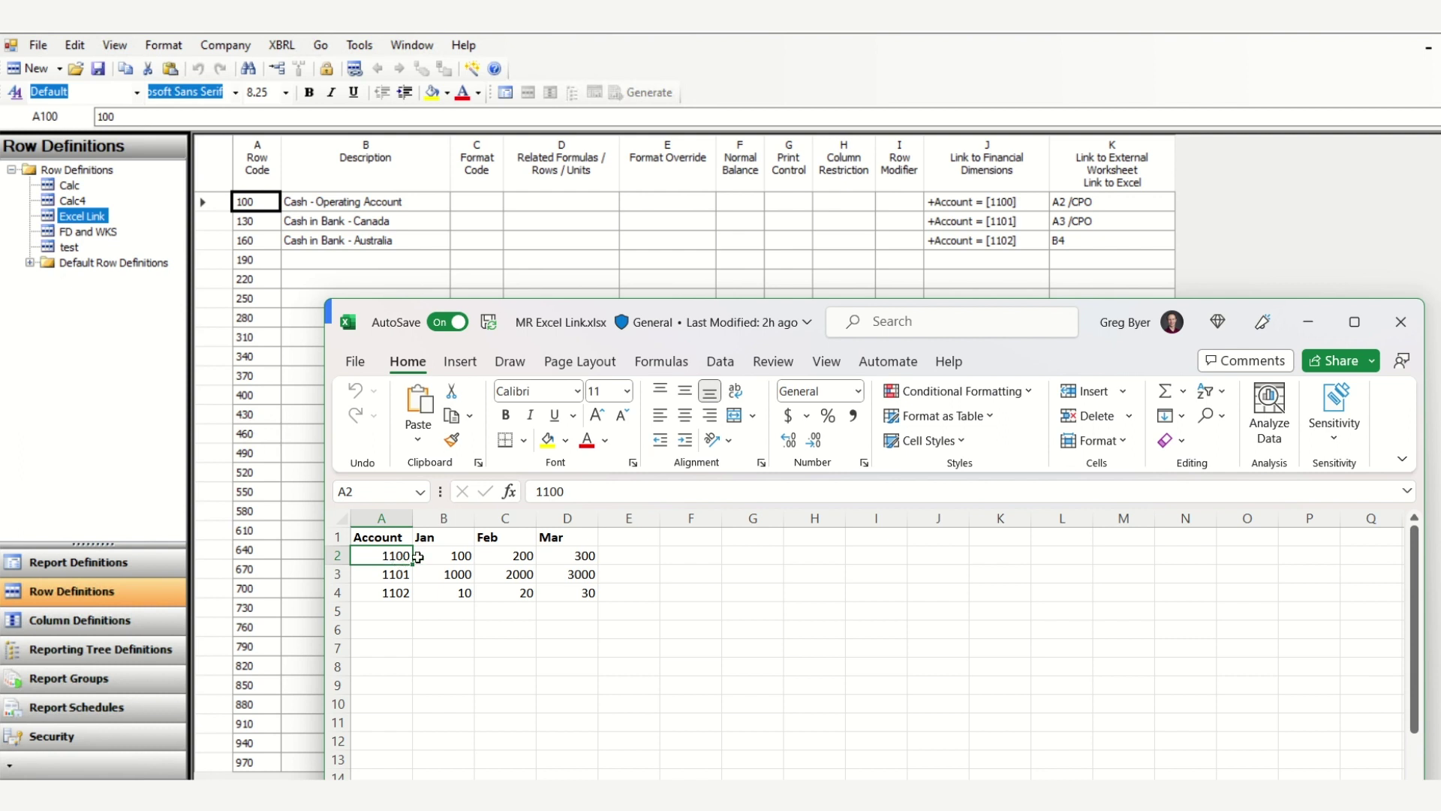
left_click(438, 555)
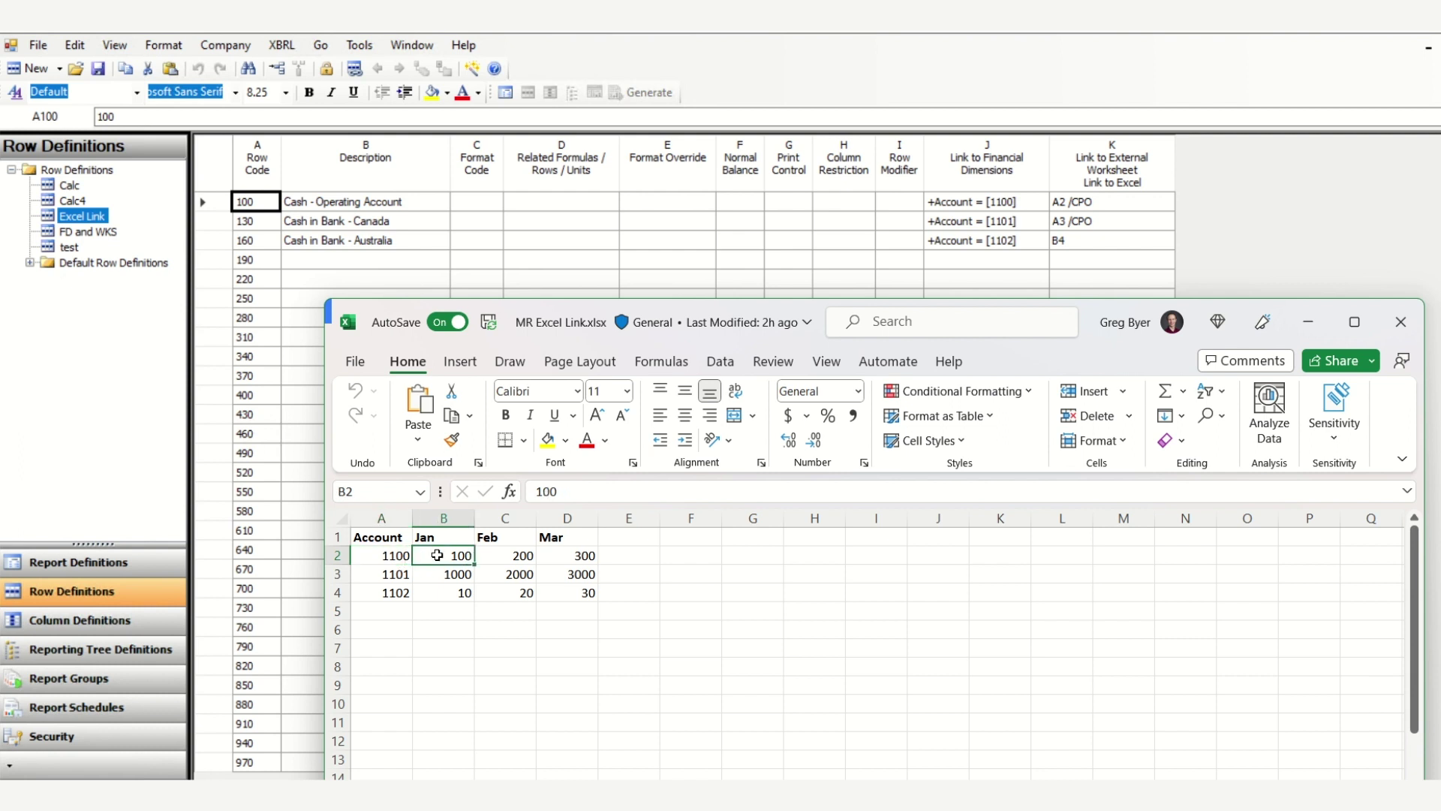
left_click(508, 557)
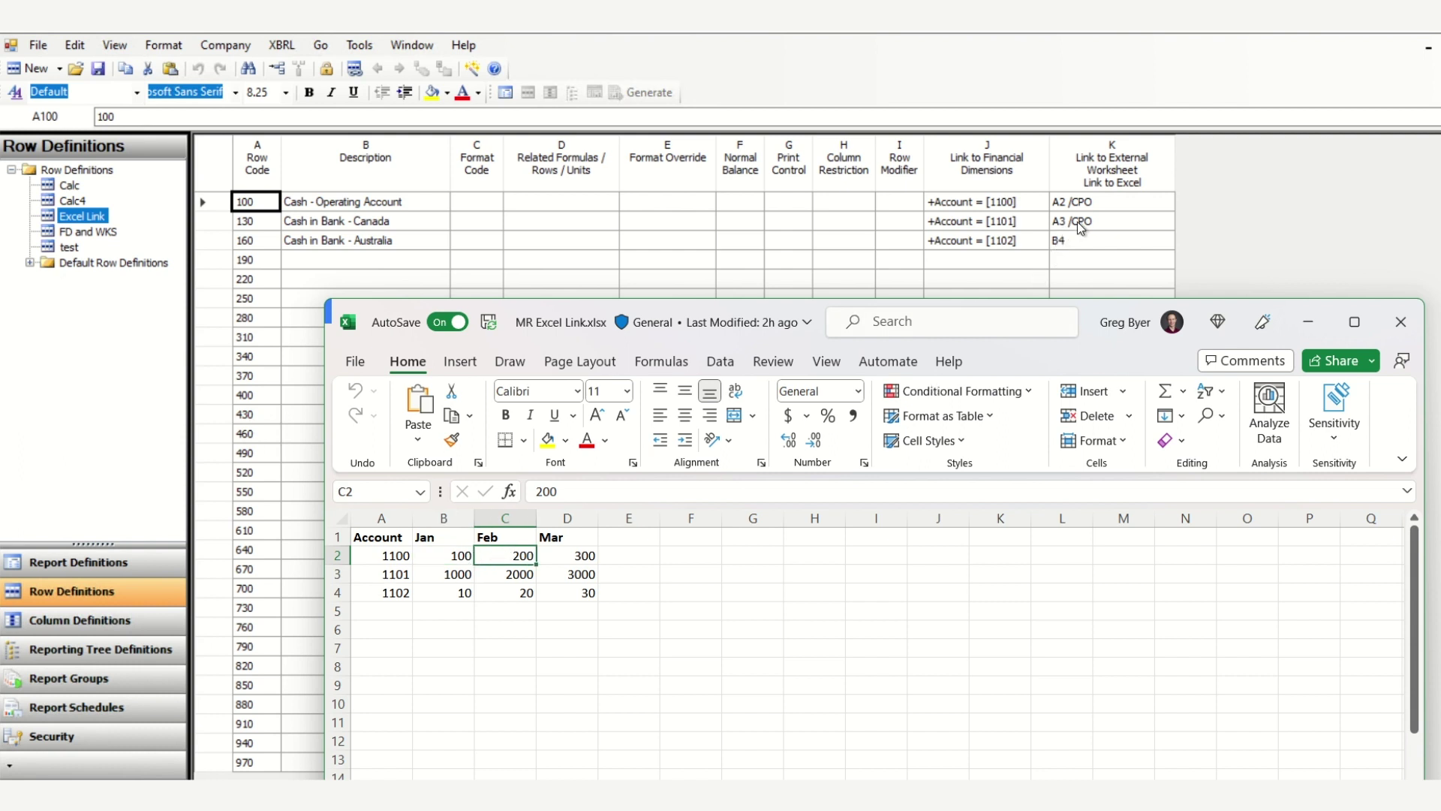
left_click(372, 577)
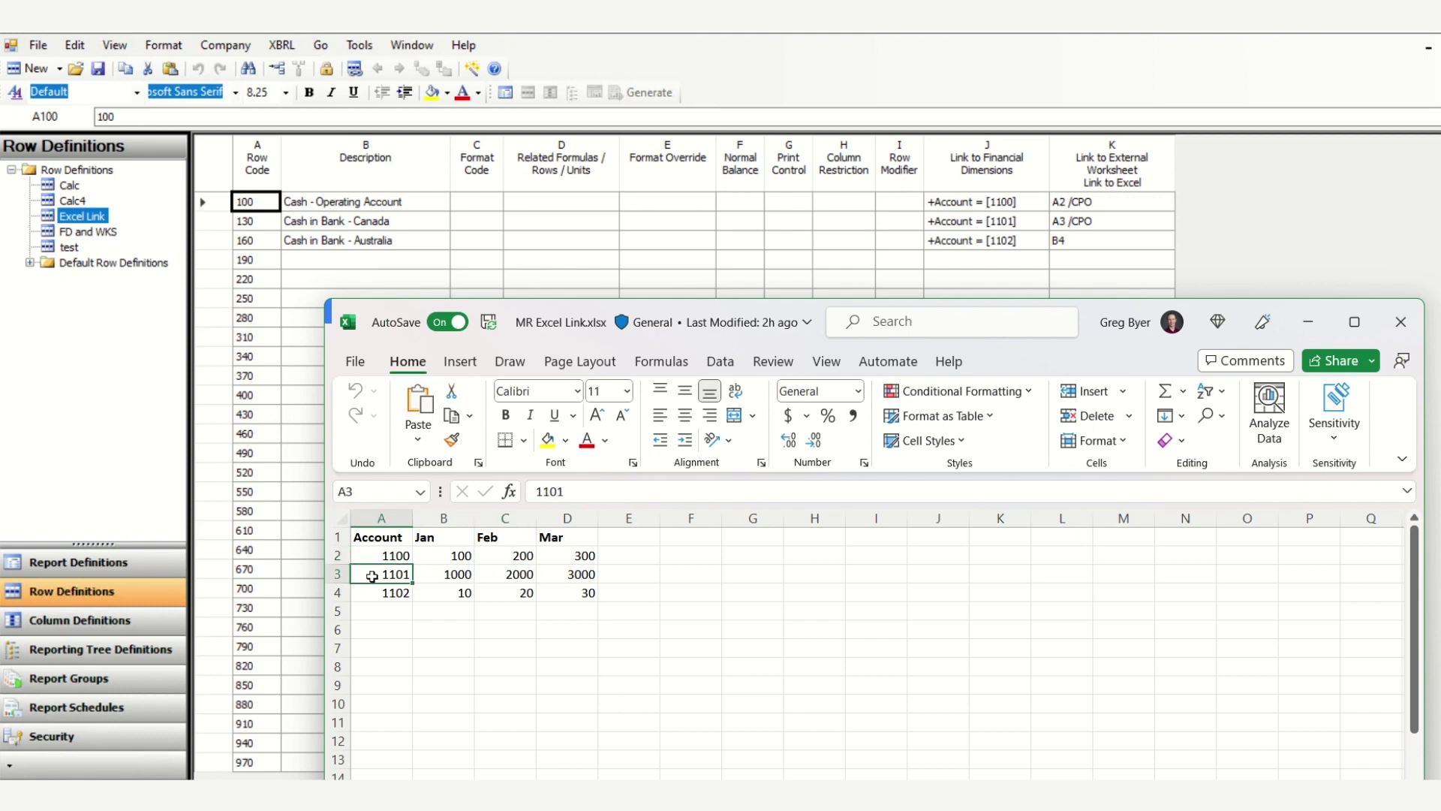
left_click(1079, 242)
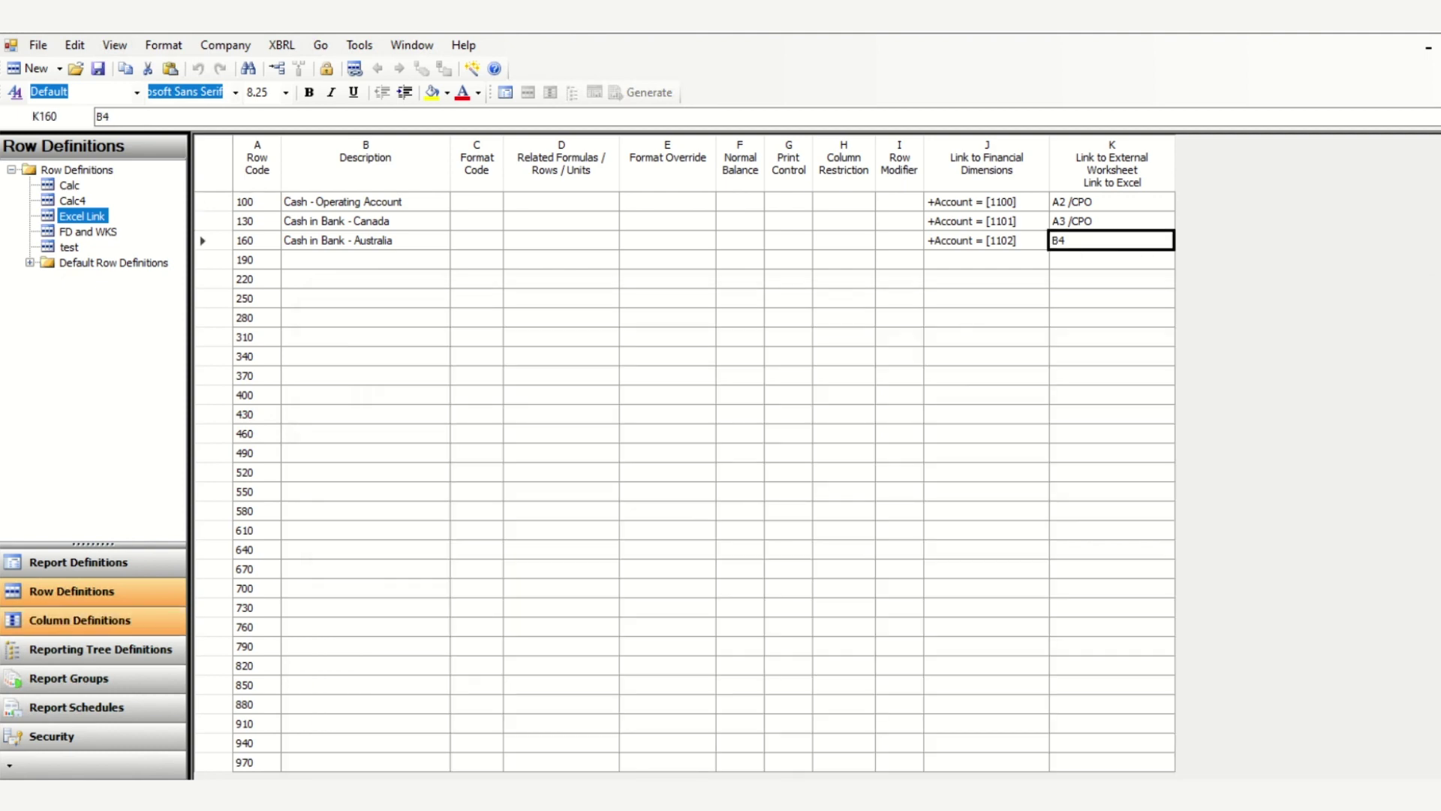
key("alt+Tab")
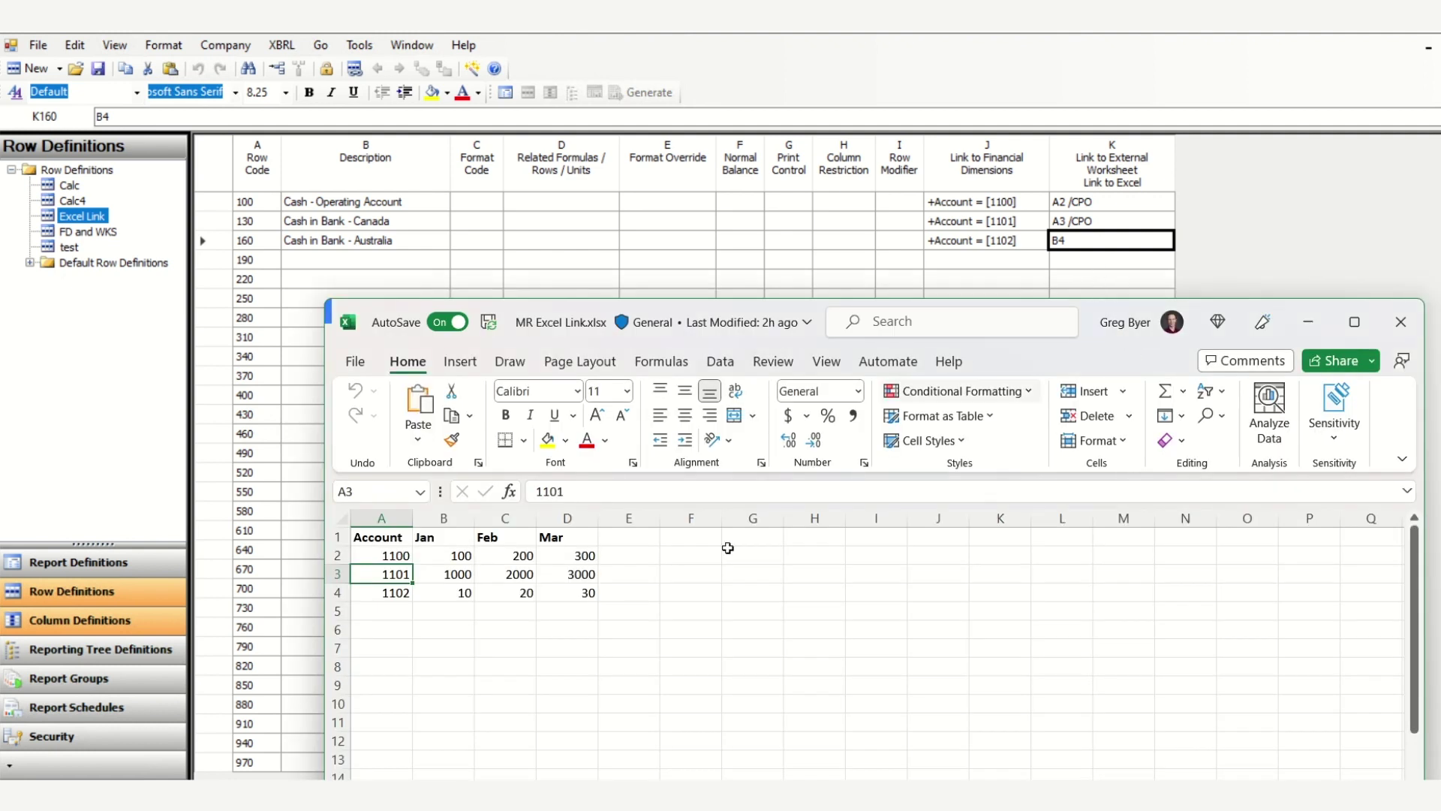
left_click(443, 597)
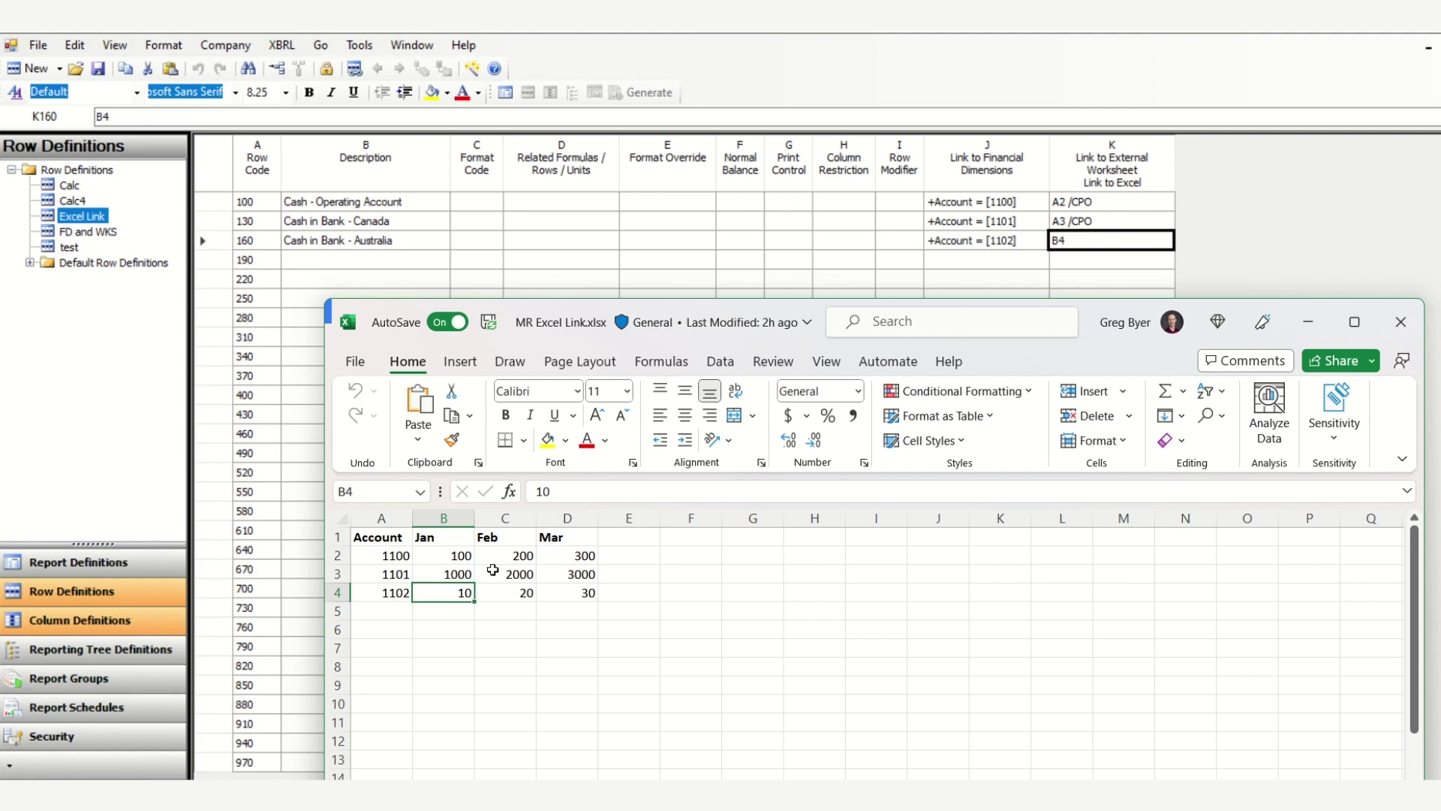
left_click(1272, 237)
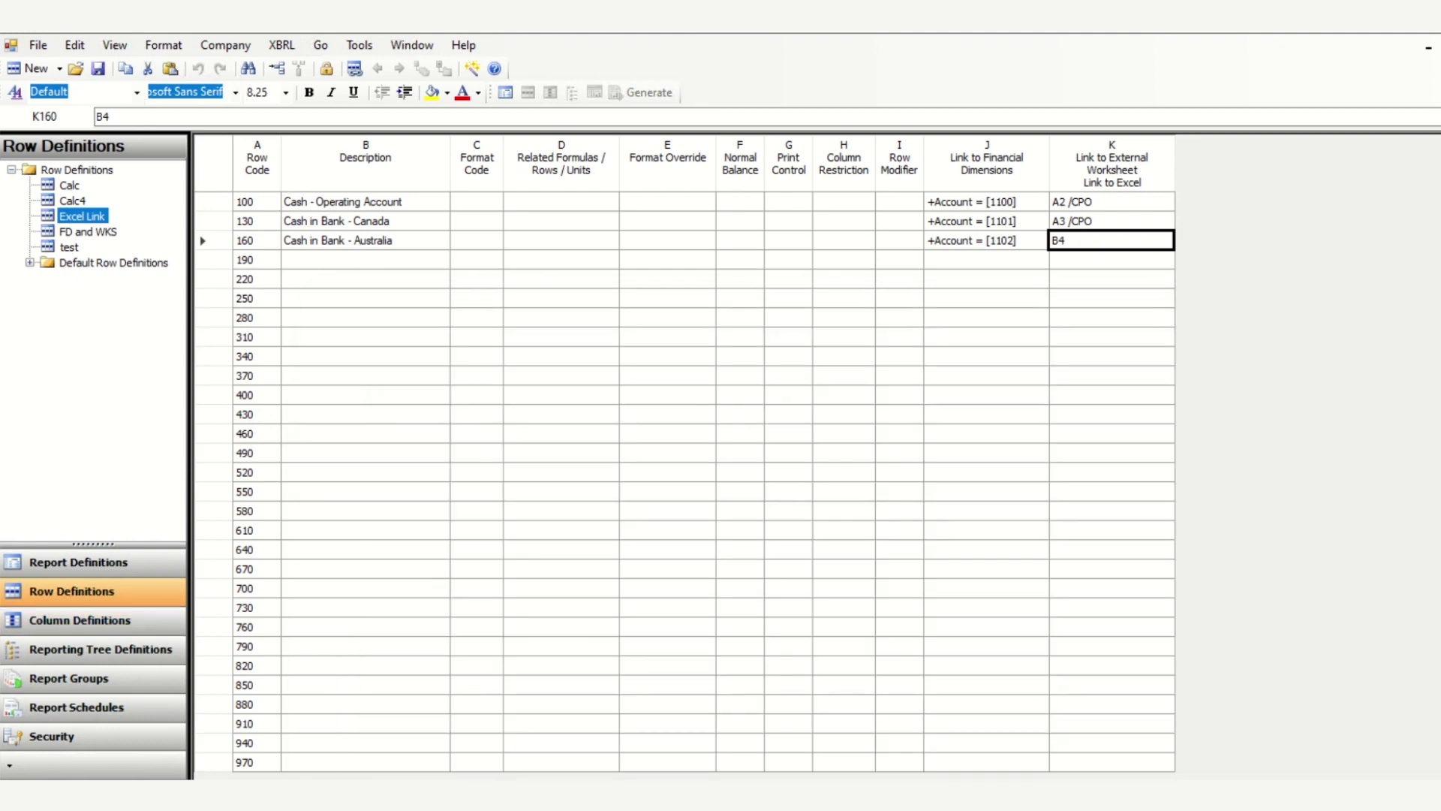
- Skip saving, compare the GL (FD) and Excel (WKS) column types, then open the reporting tree
left_click(752, 481)
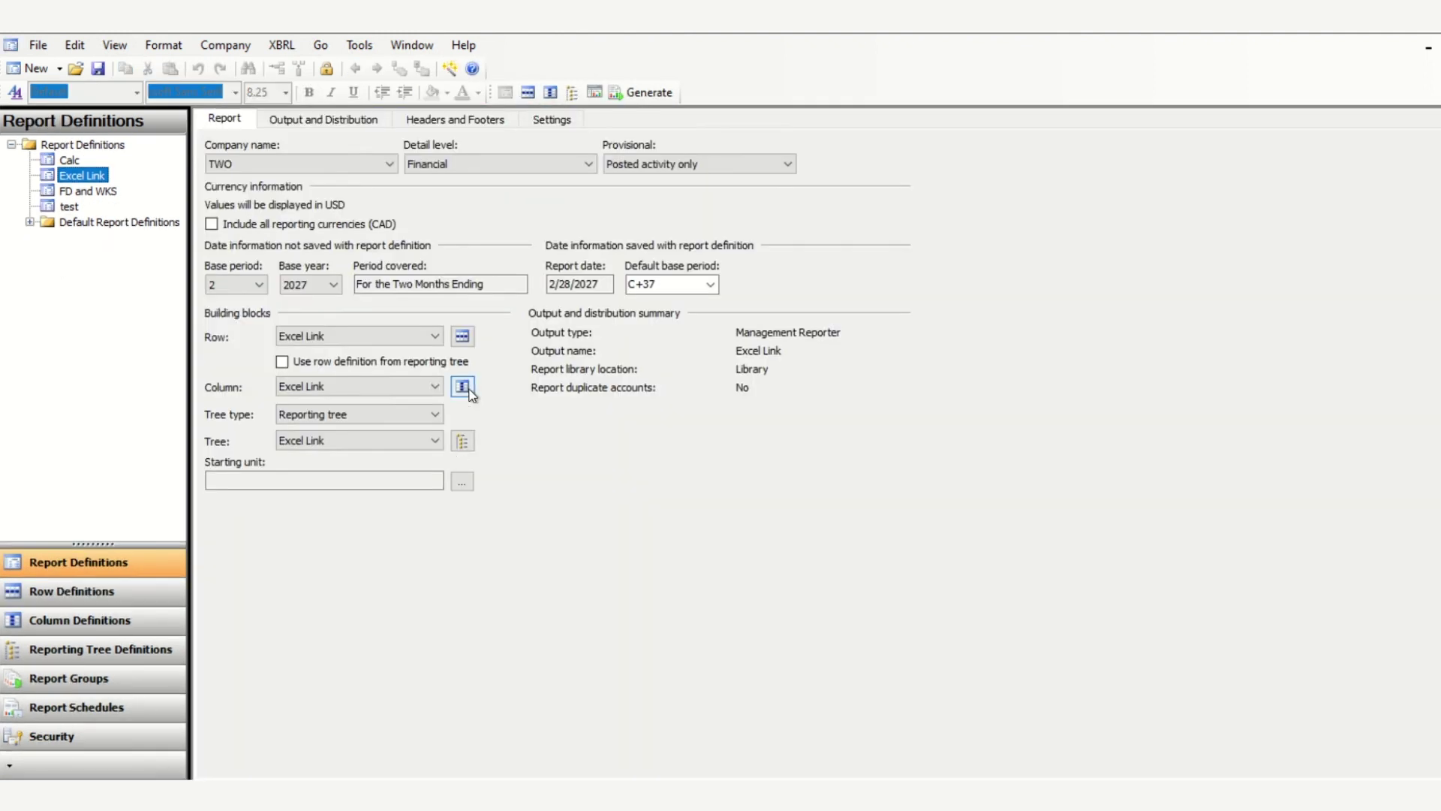
left_click(464, 387)
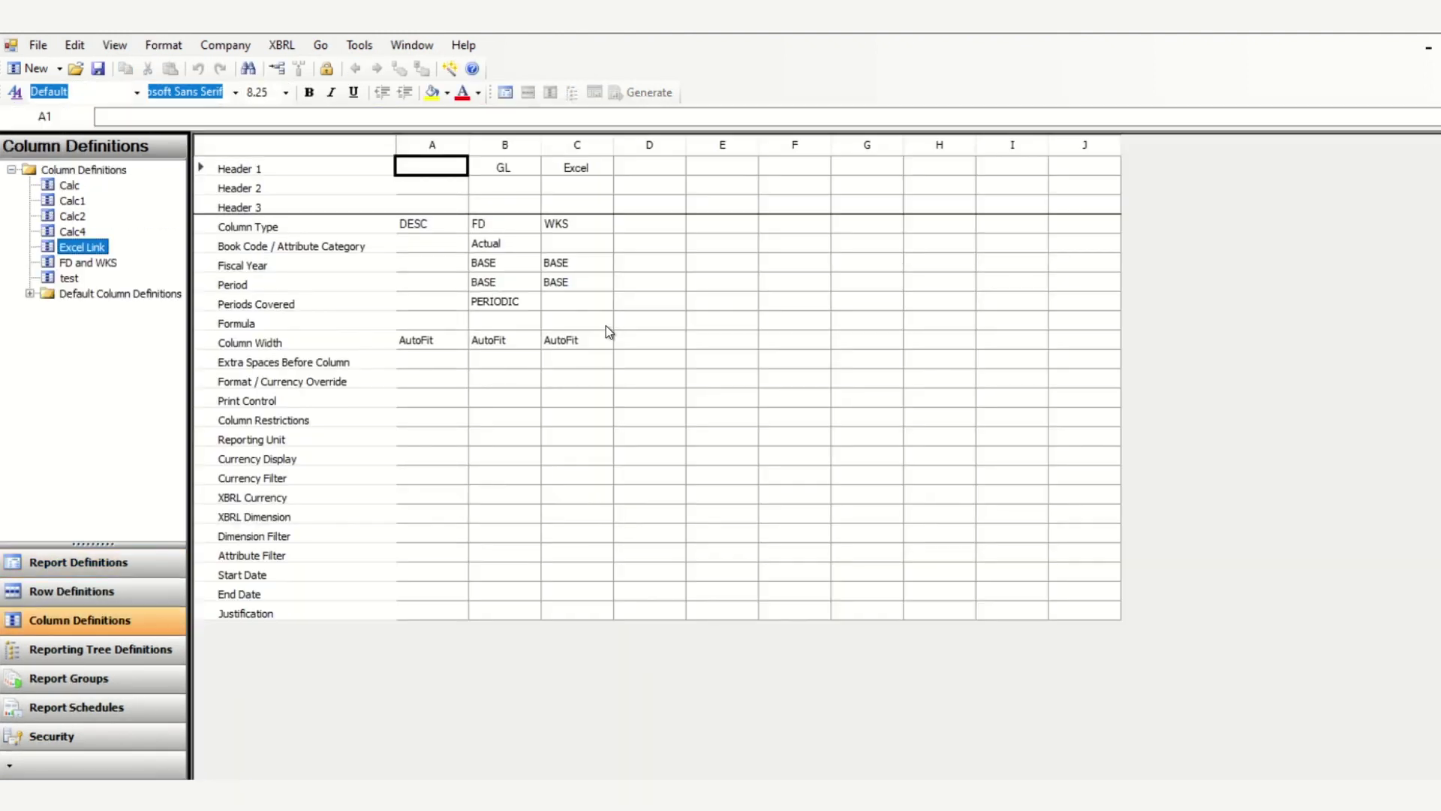
left_click(584, 225)
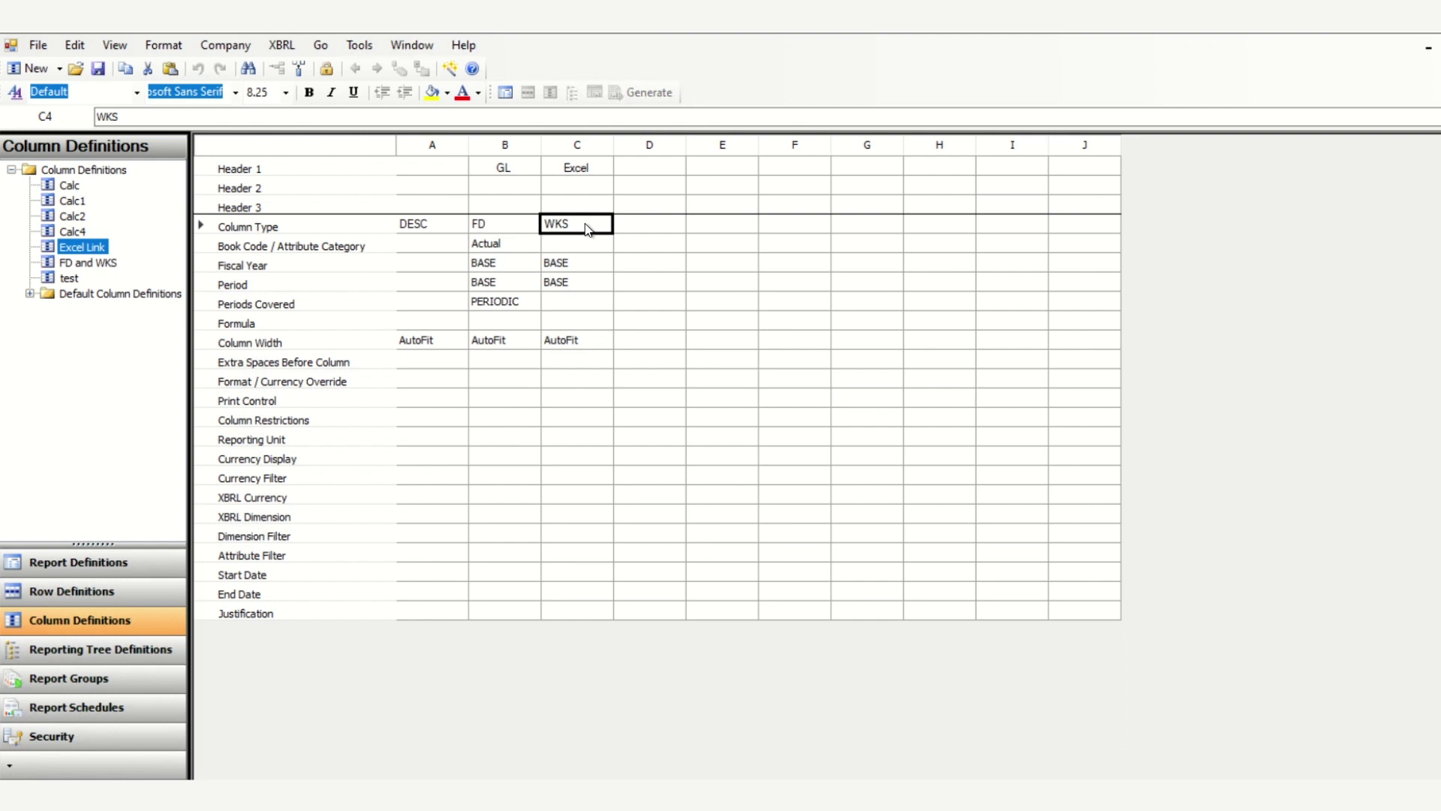
left_click(500, 225)
left_click(561, 228)
key("ctrl+1")
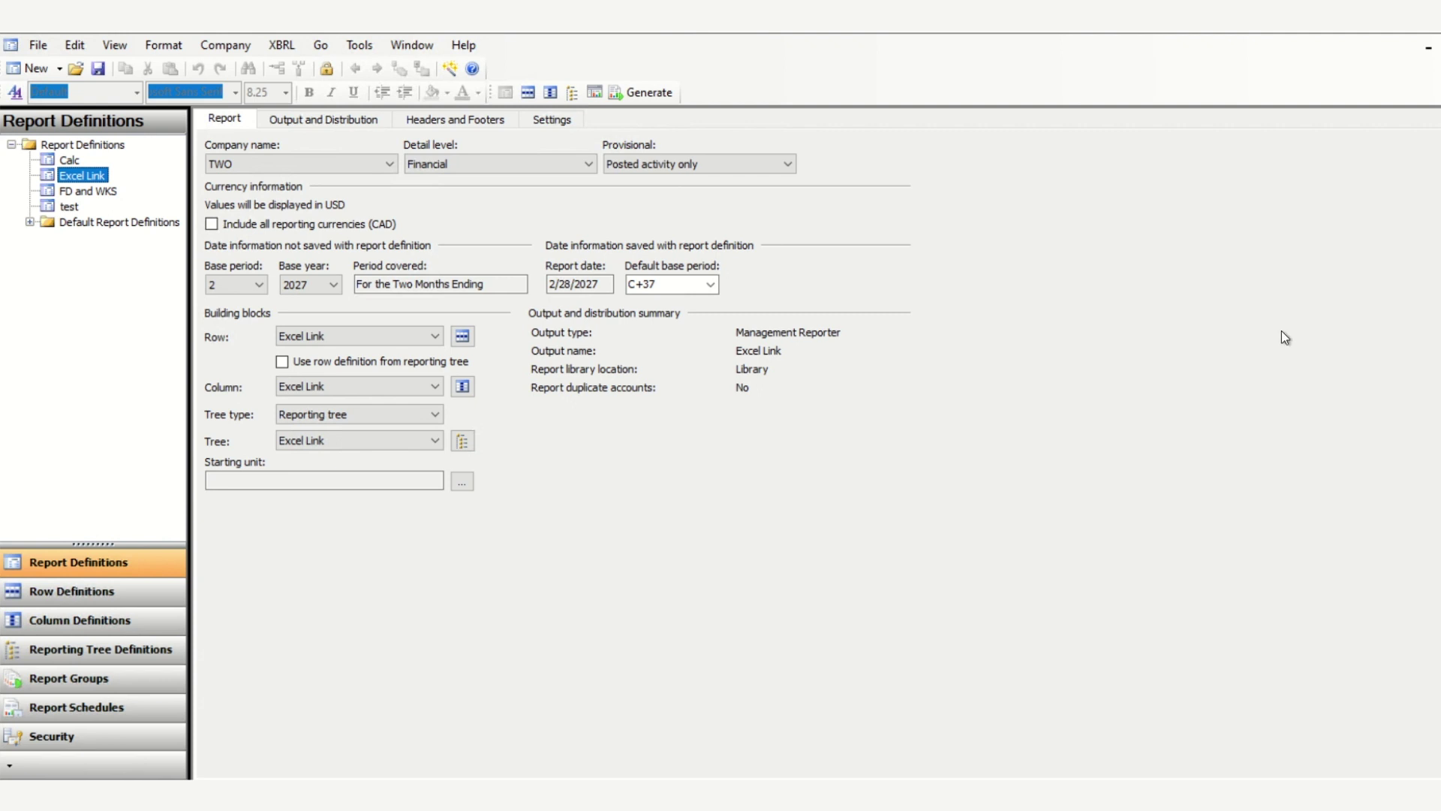
left_click(462, 440)
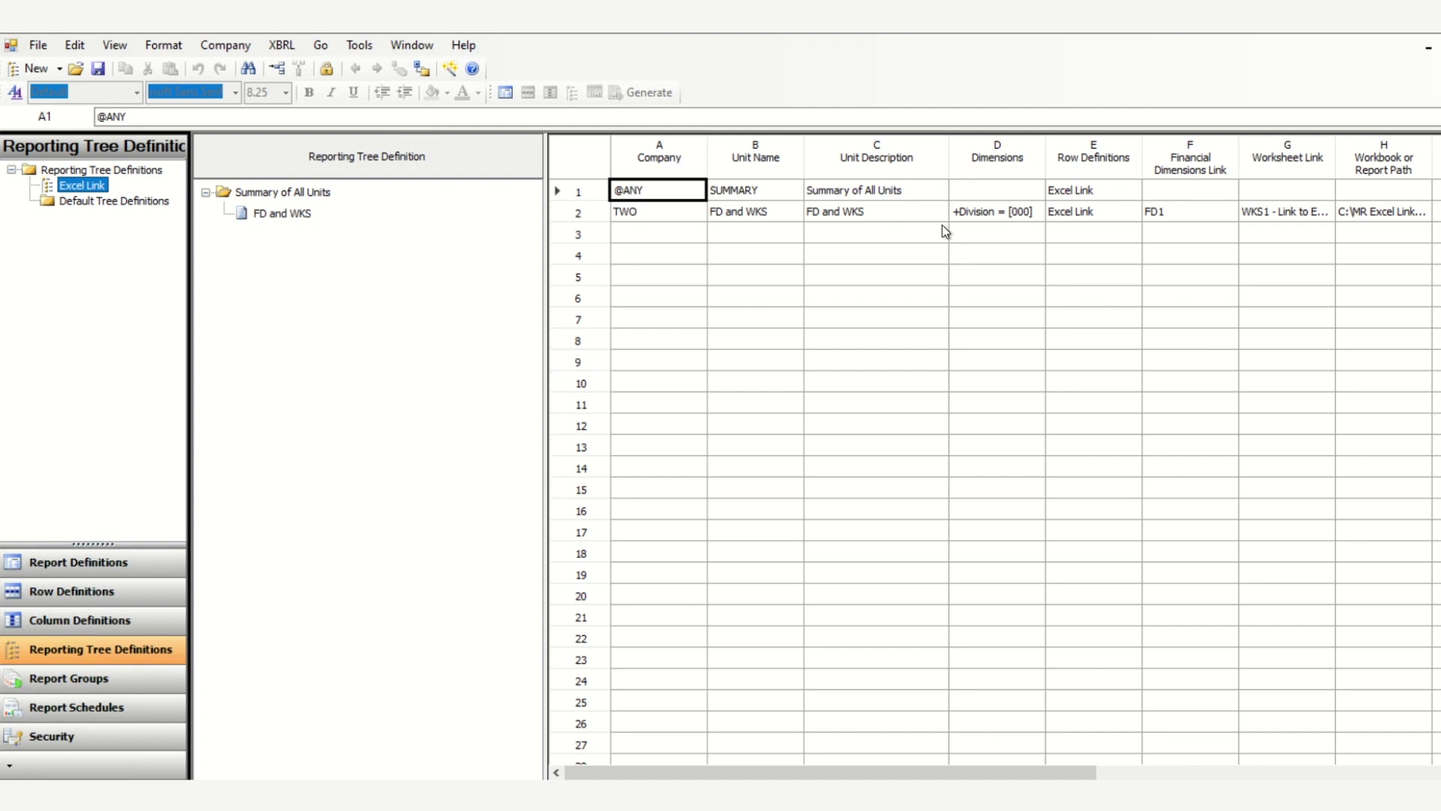
- Keep FD1 and assign 'WKS1 - Link to Excel' as the FD and WKS unit's links
left_click(1076, 214)
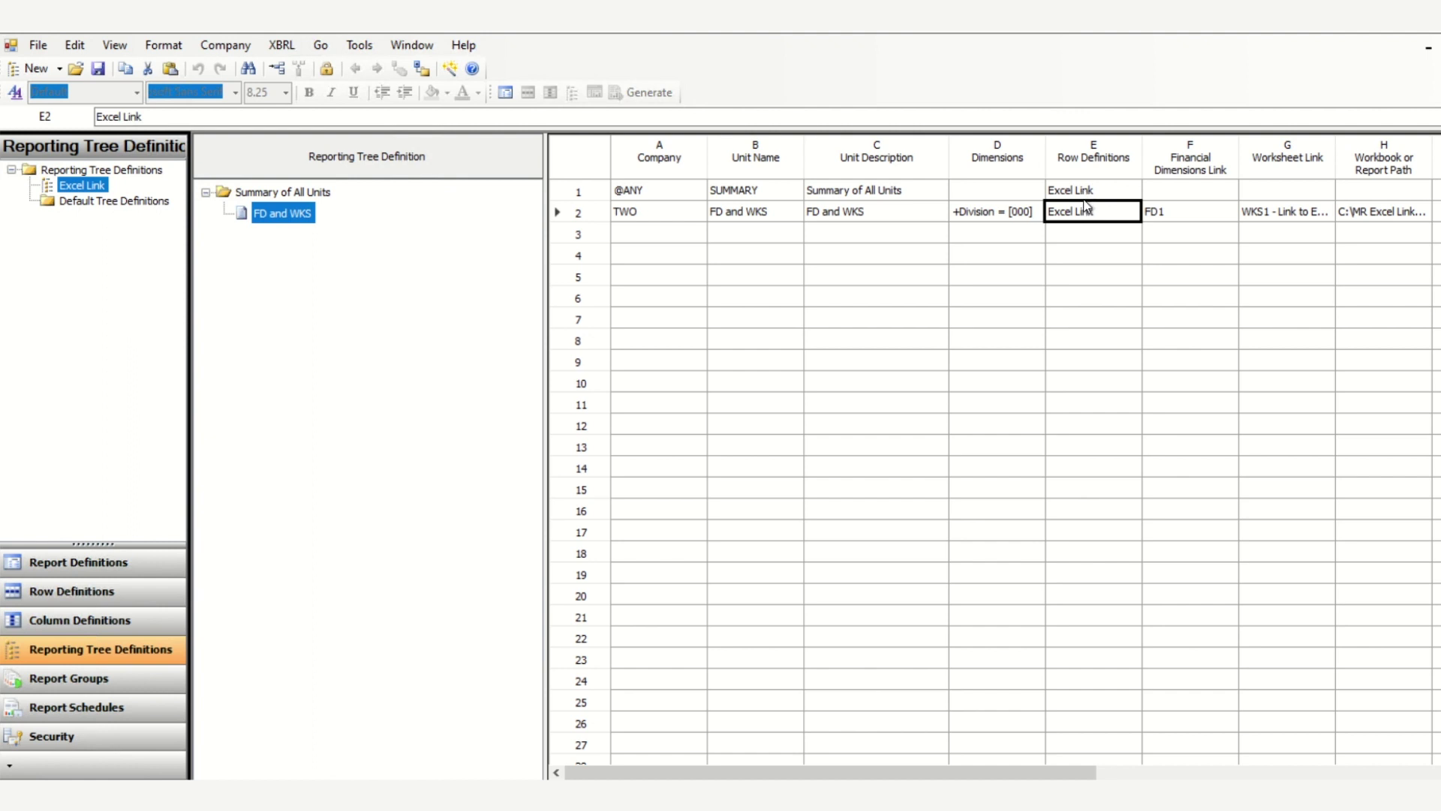
left_click(1168, 220)
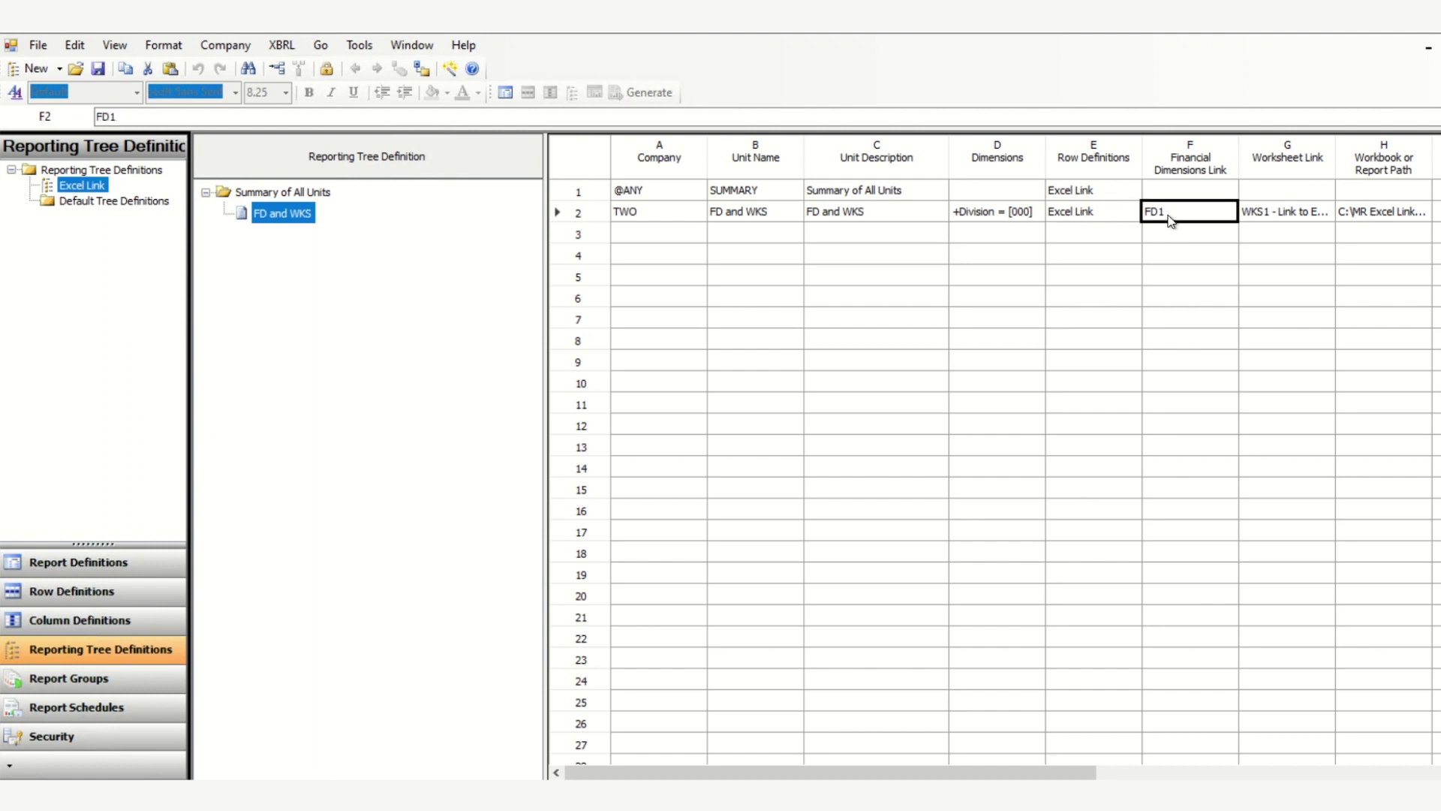
left_click(1169, 219)
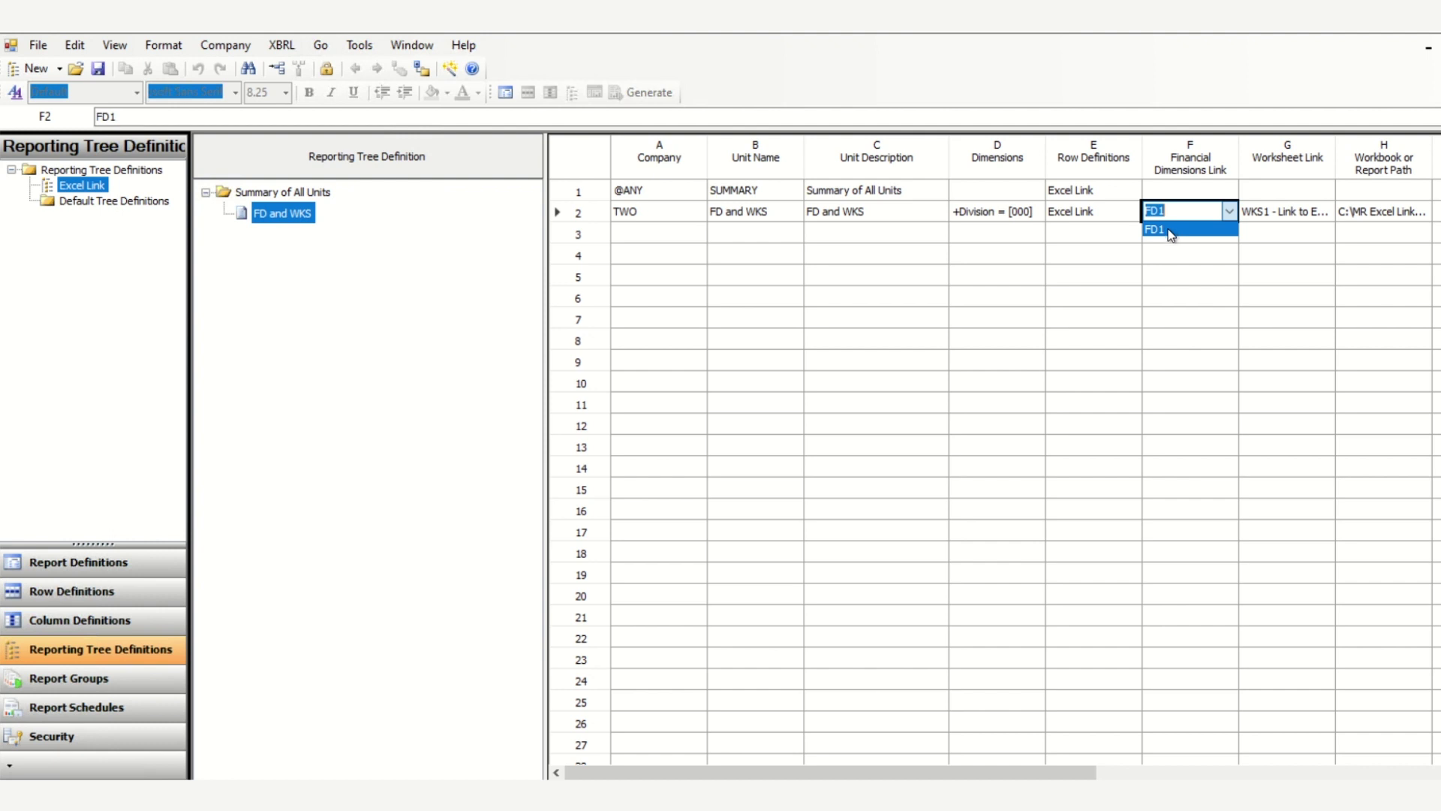
left_click(1169, 229)
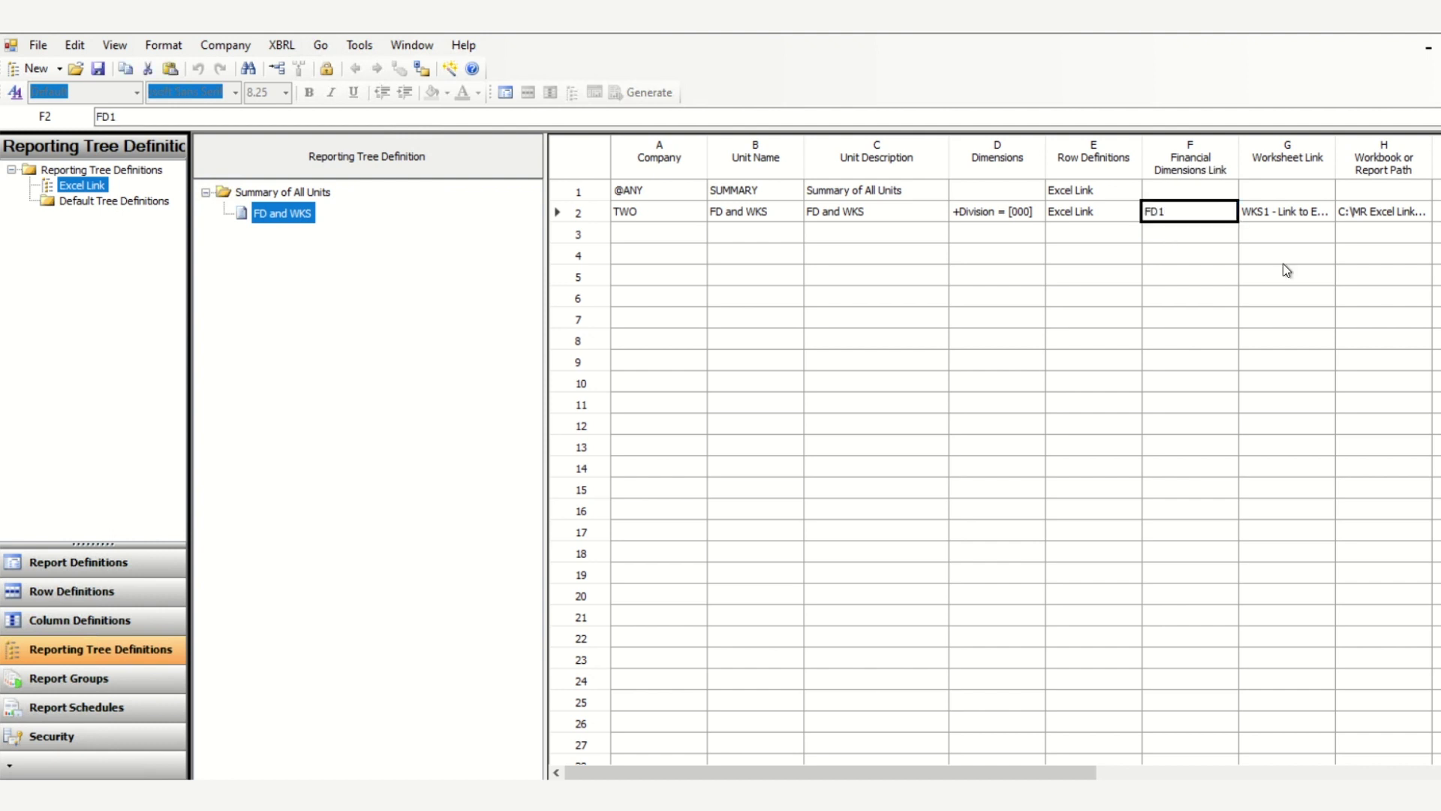
left_click(1283, 218)
left_click(1283, 219)
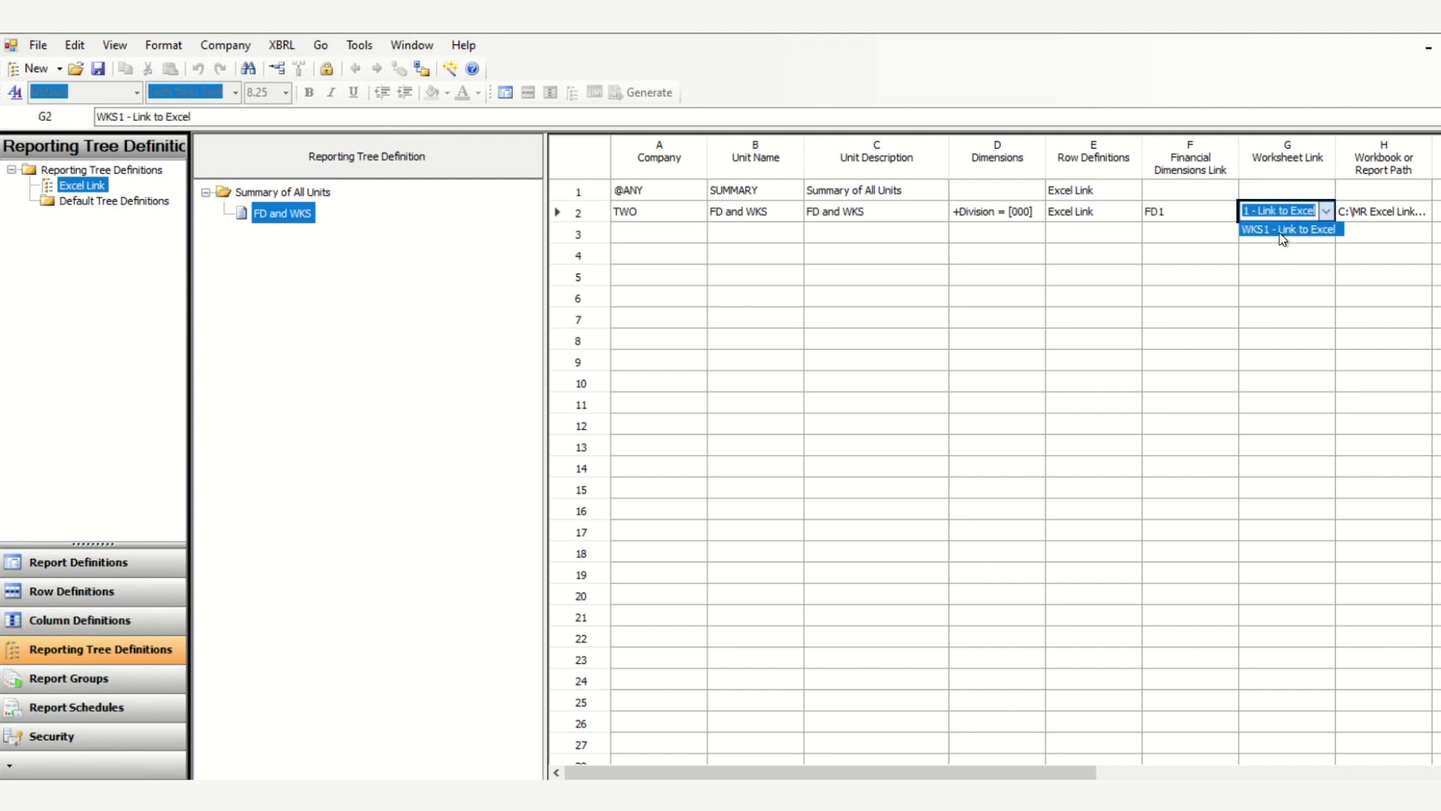
left_click(1280, 231)
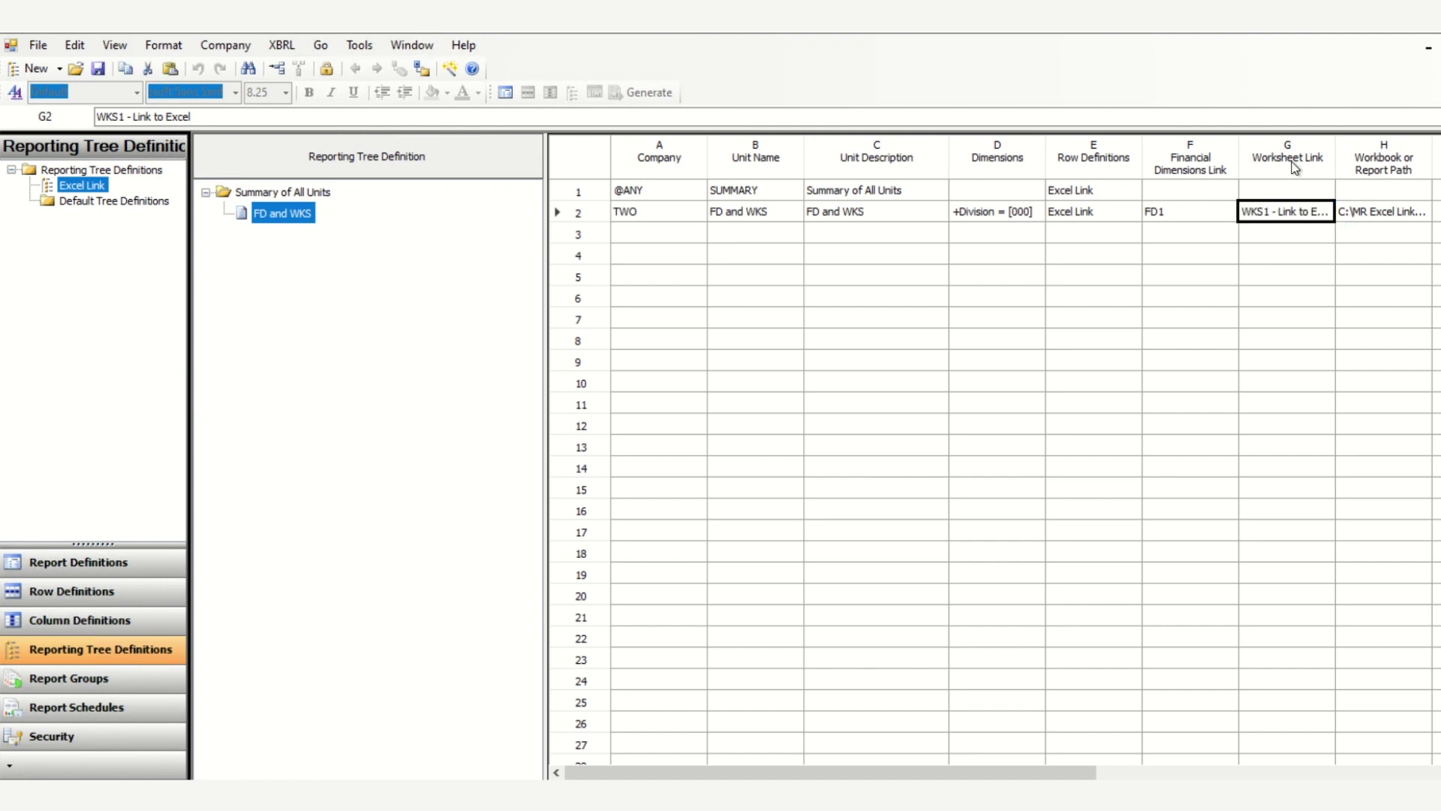
- Widen column H to reveal the full workbook path C:\MR Excel Link.xlsx
left_click(1400, 214)
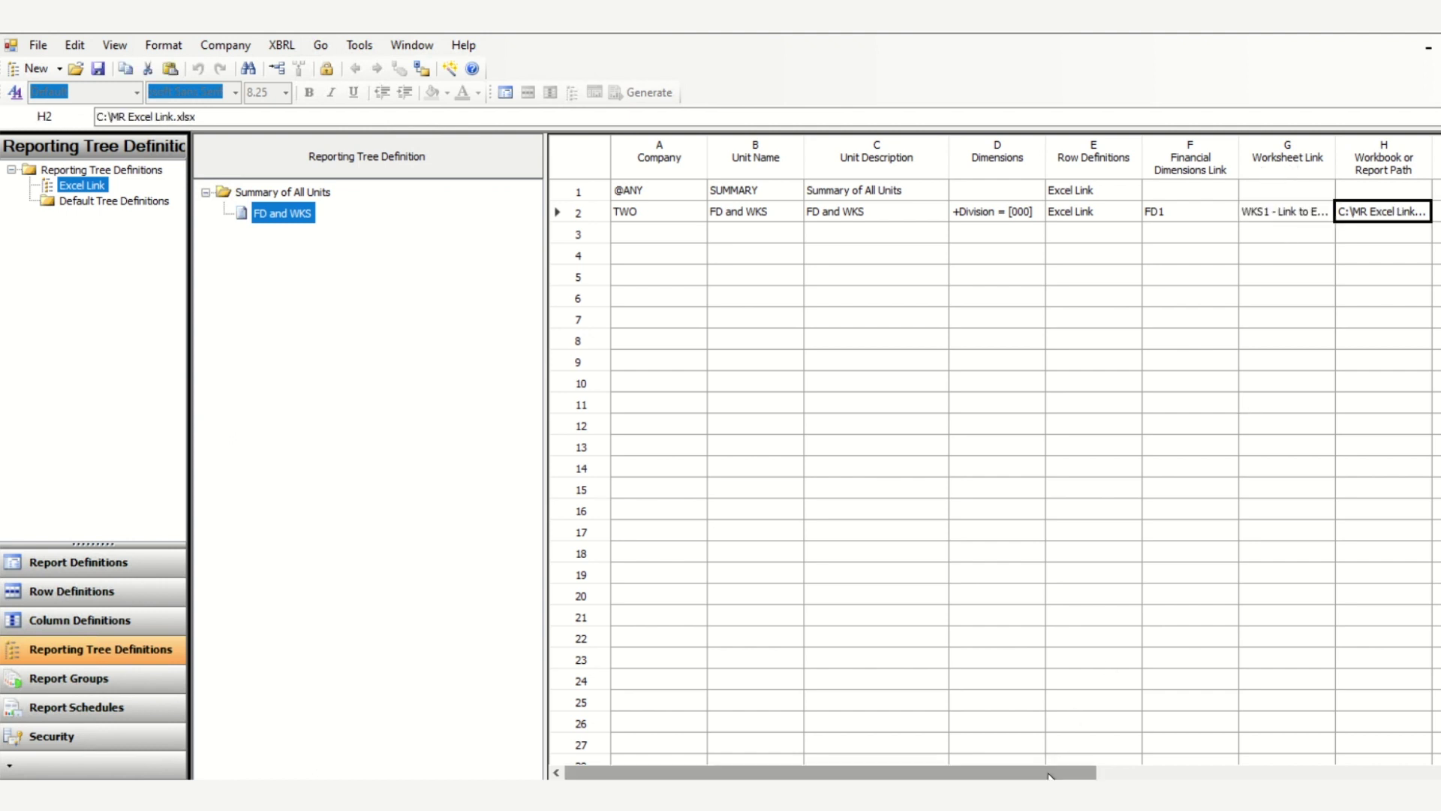
left_click_drag(1101, 771, 1272, 764)
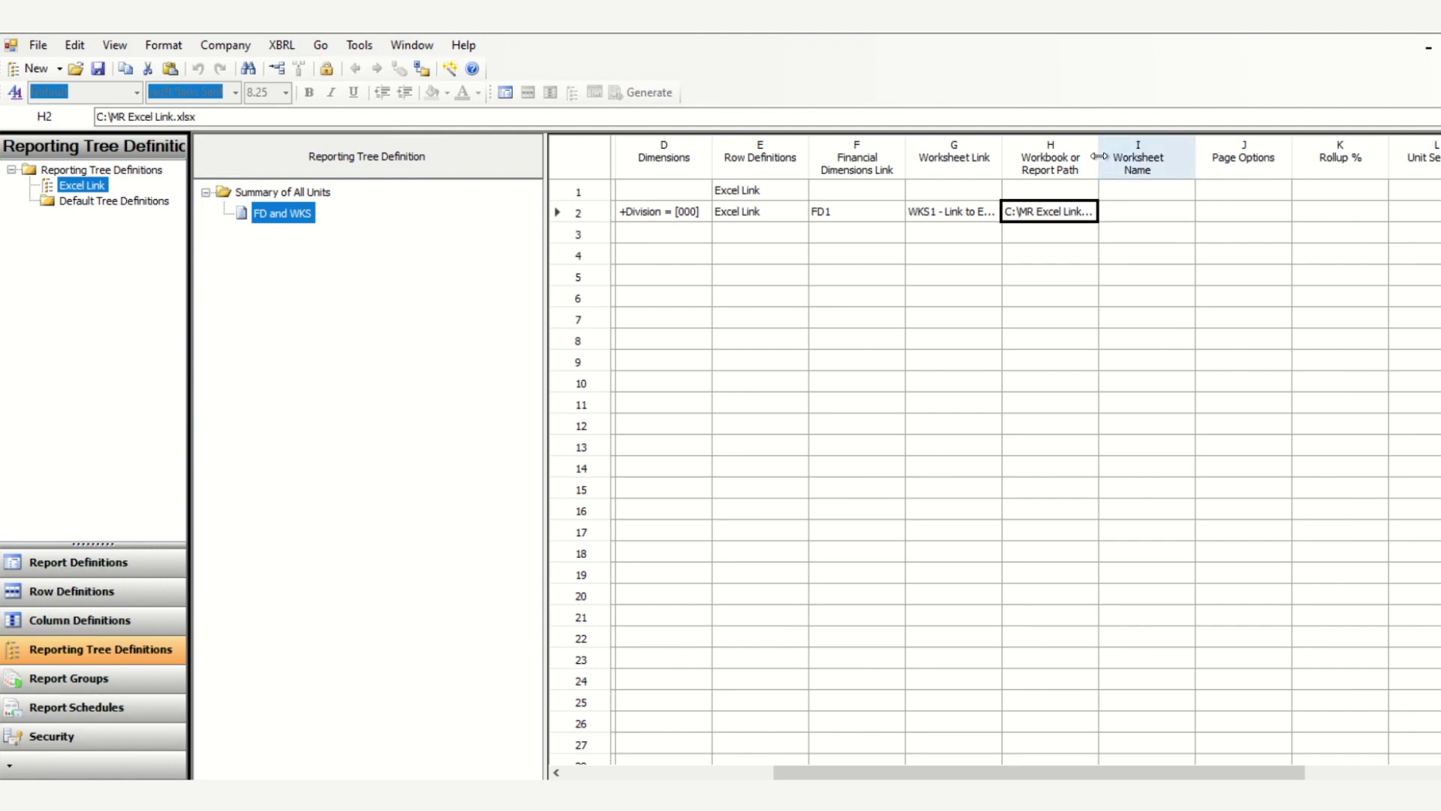
left_click_drag(1098, 167, 1204, 167)
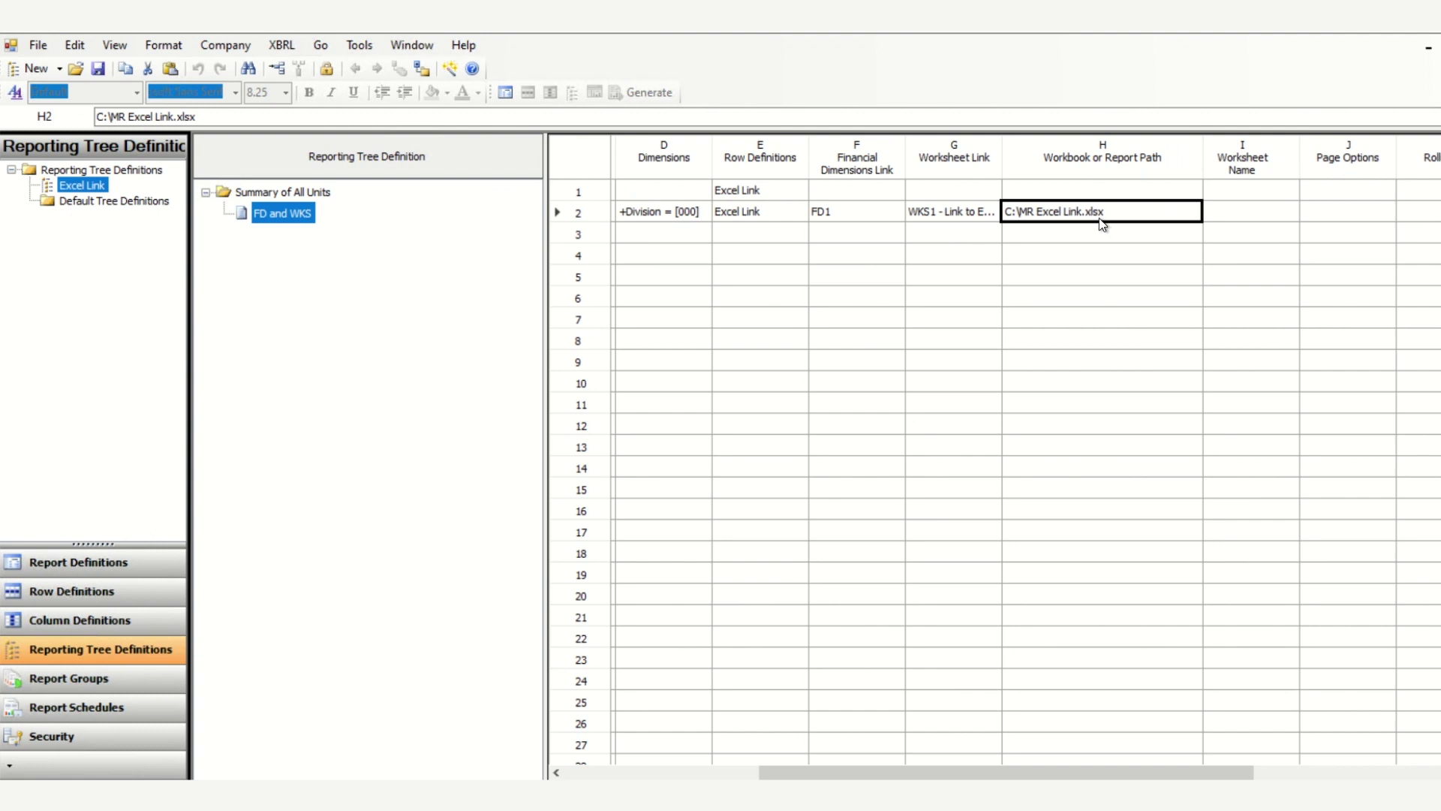
left_click(1257, 213)
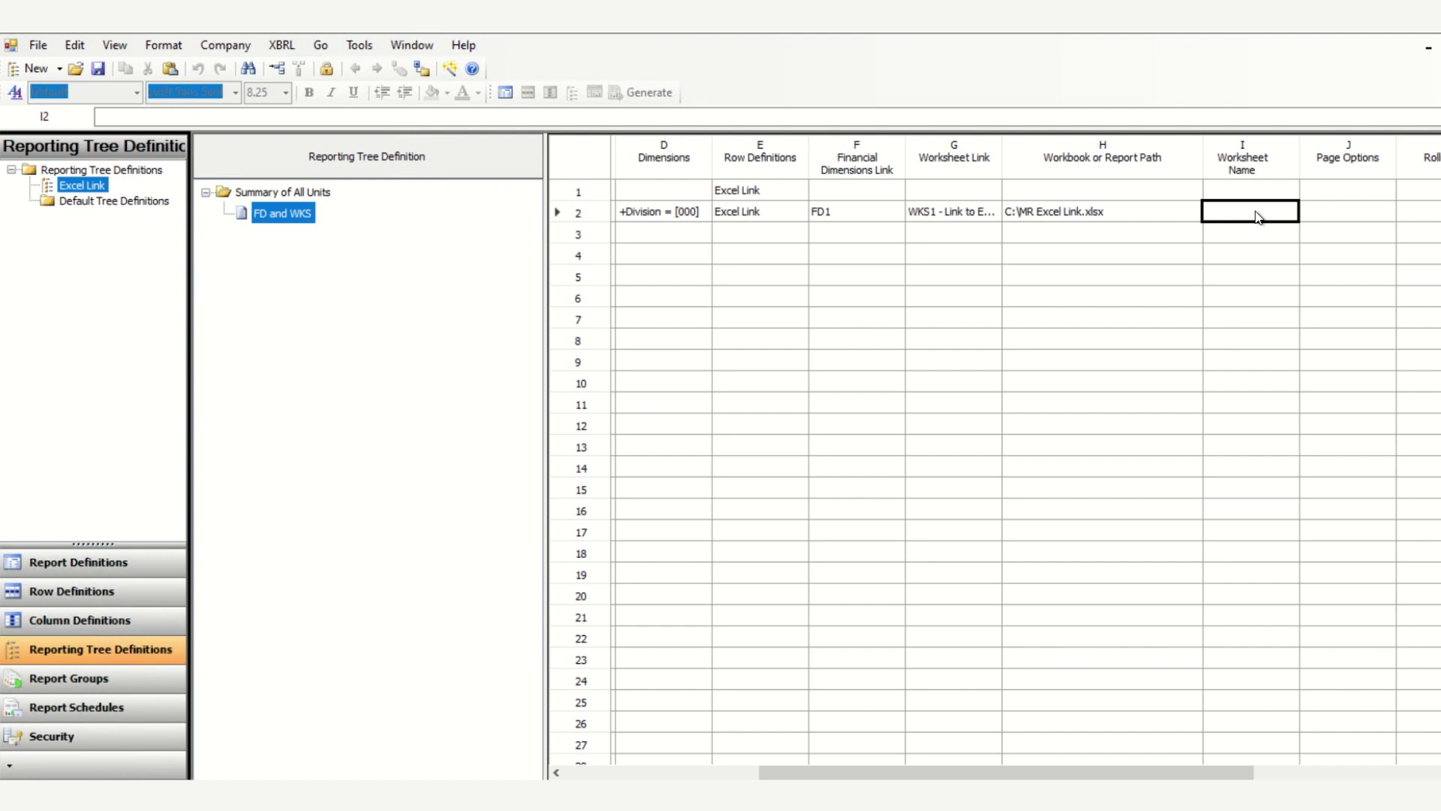
left_click(1101, 213)
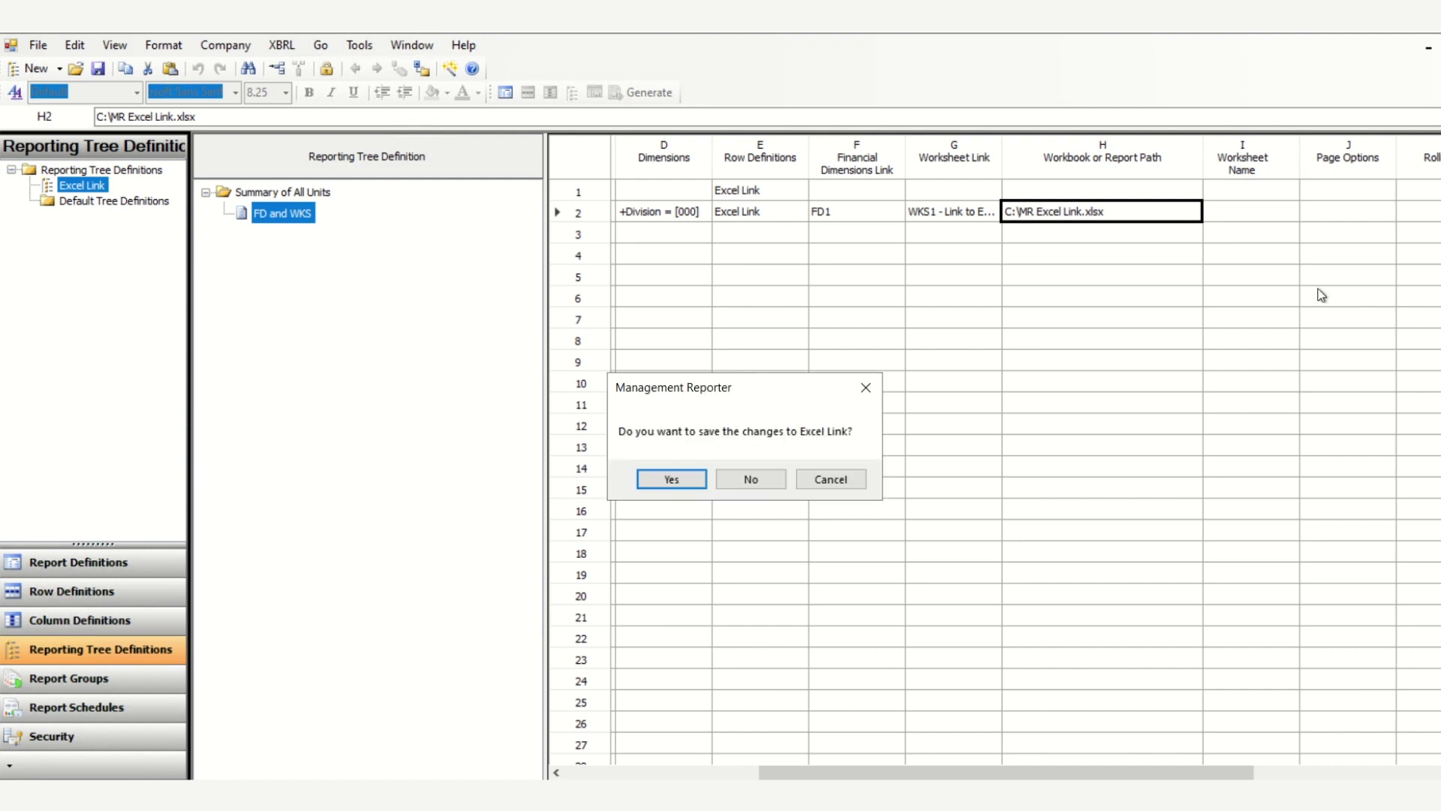
- Discard tree changes, enable 'Use row definition from reporting tree', and generate the Excel Link report
left_click(773, 482)
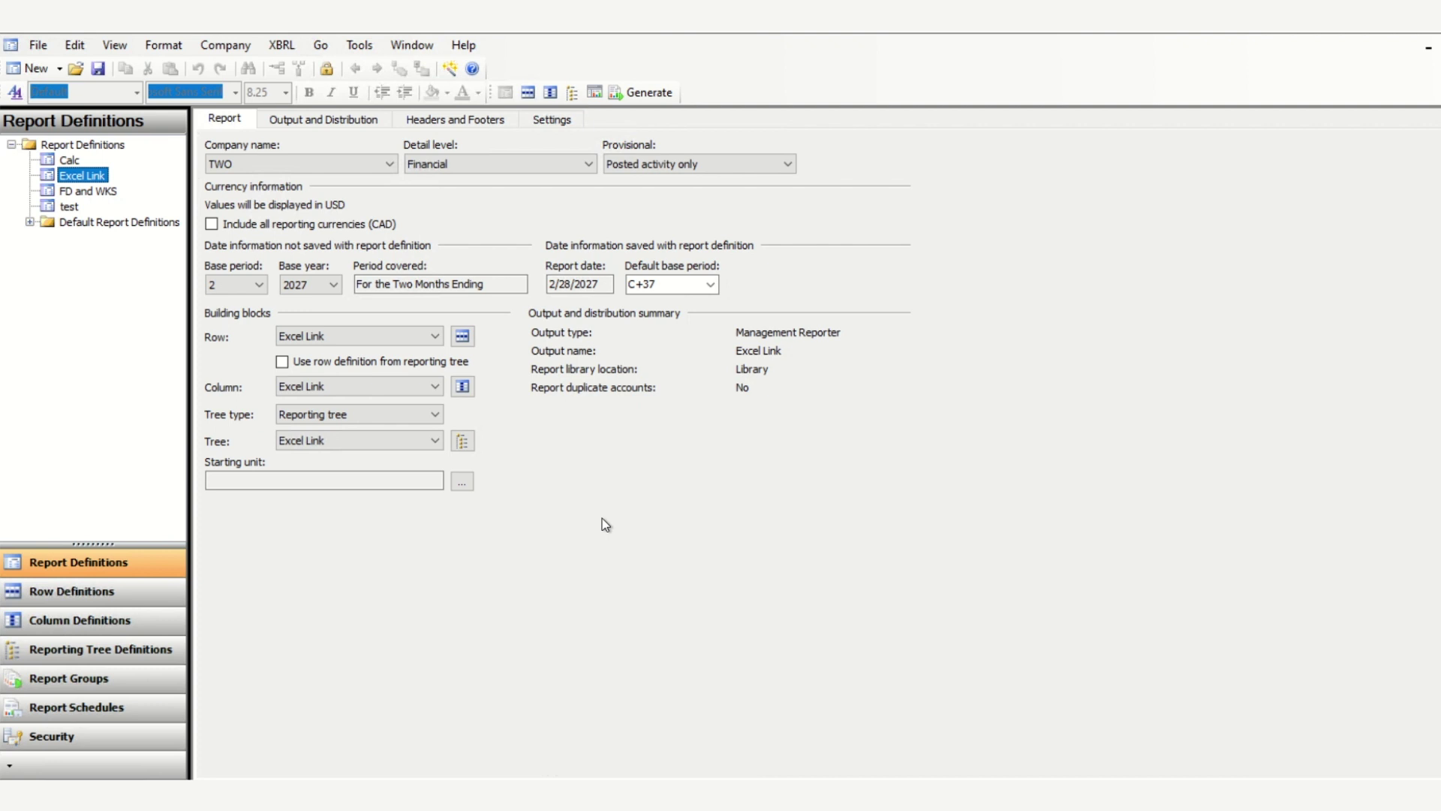
left_click(294, 367)
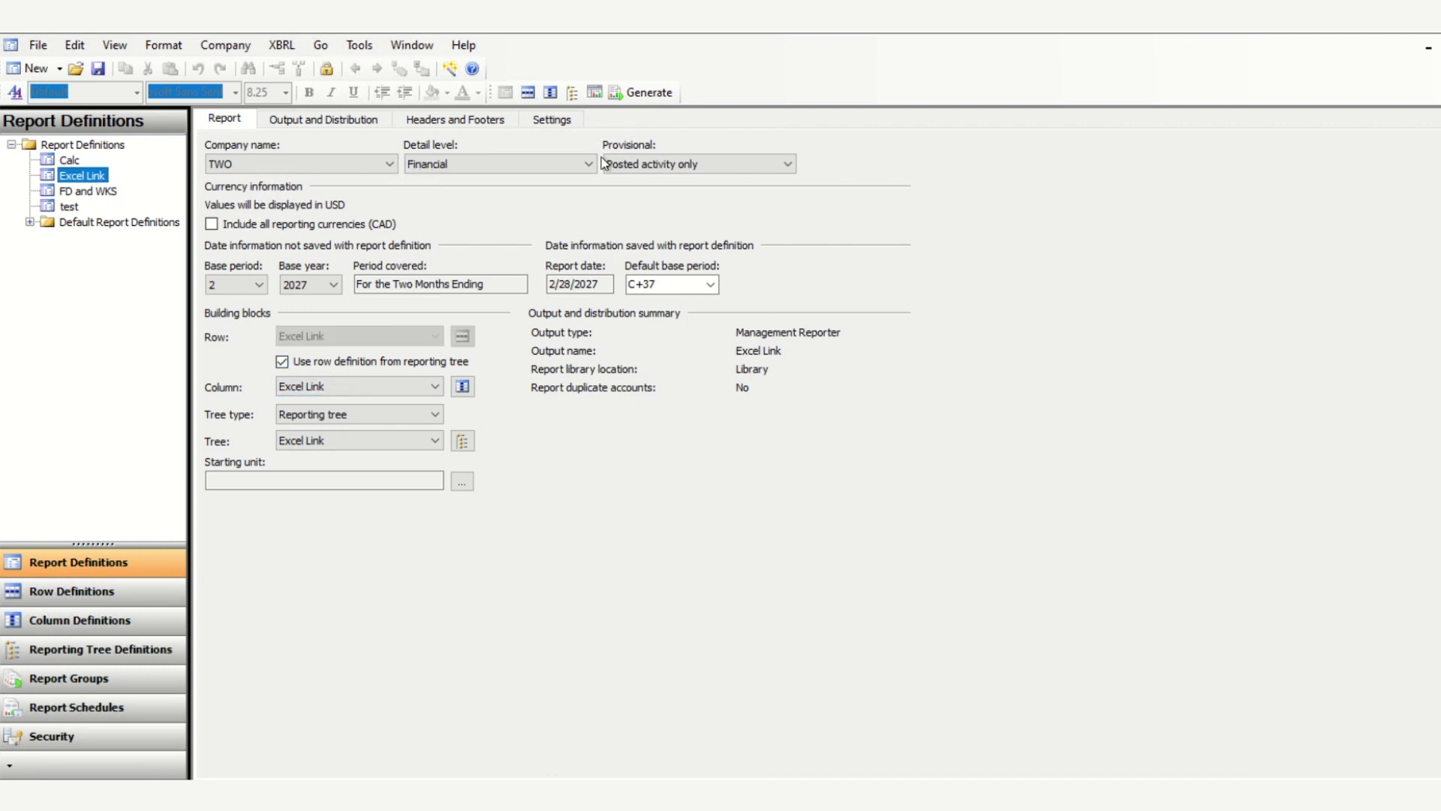
left_click(592, 92)
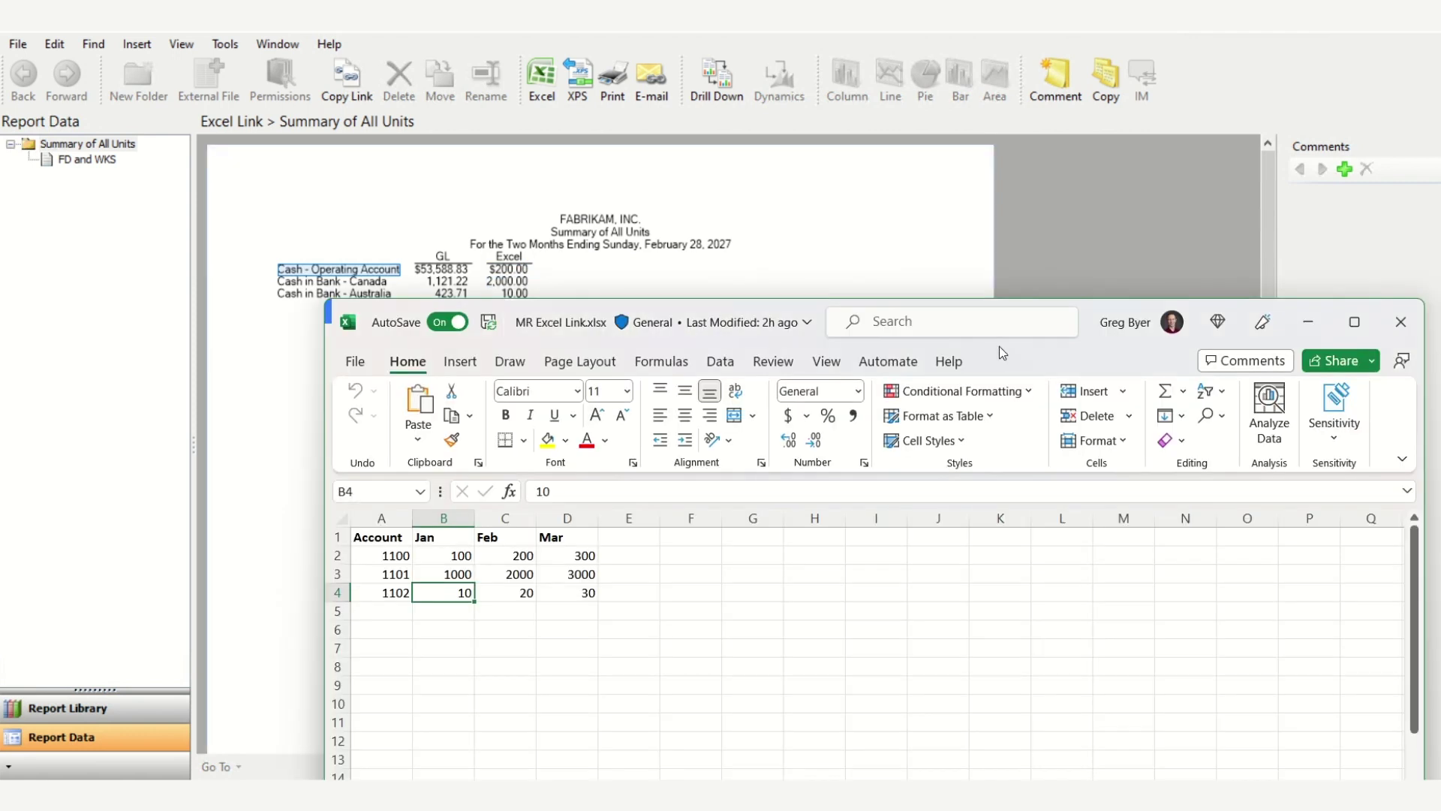
- Match the report's Excel amounts to workbook cells (200, 2000, 10), then close Report Viewer
left_click_drag(1090, 346, 1331, 315)
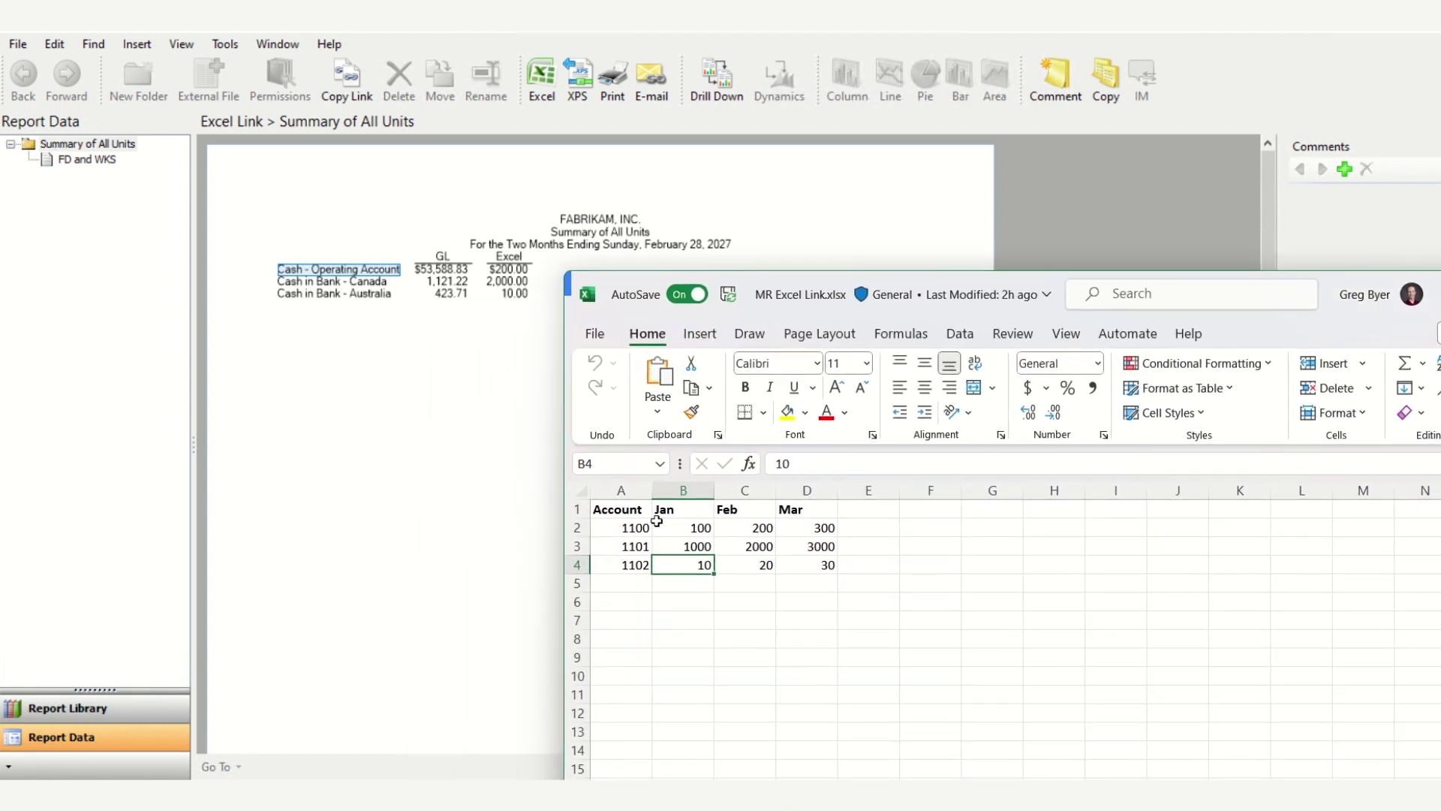
left_click(633, 530)
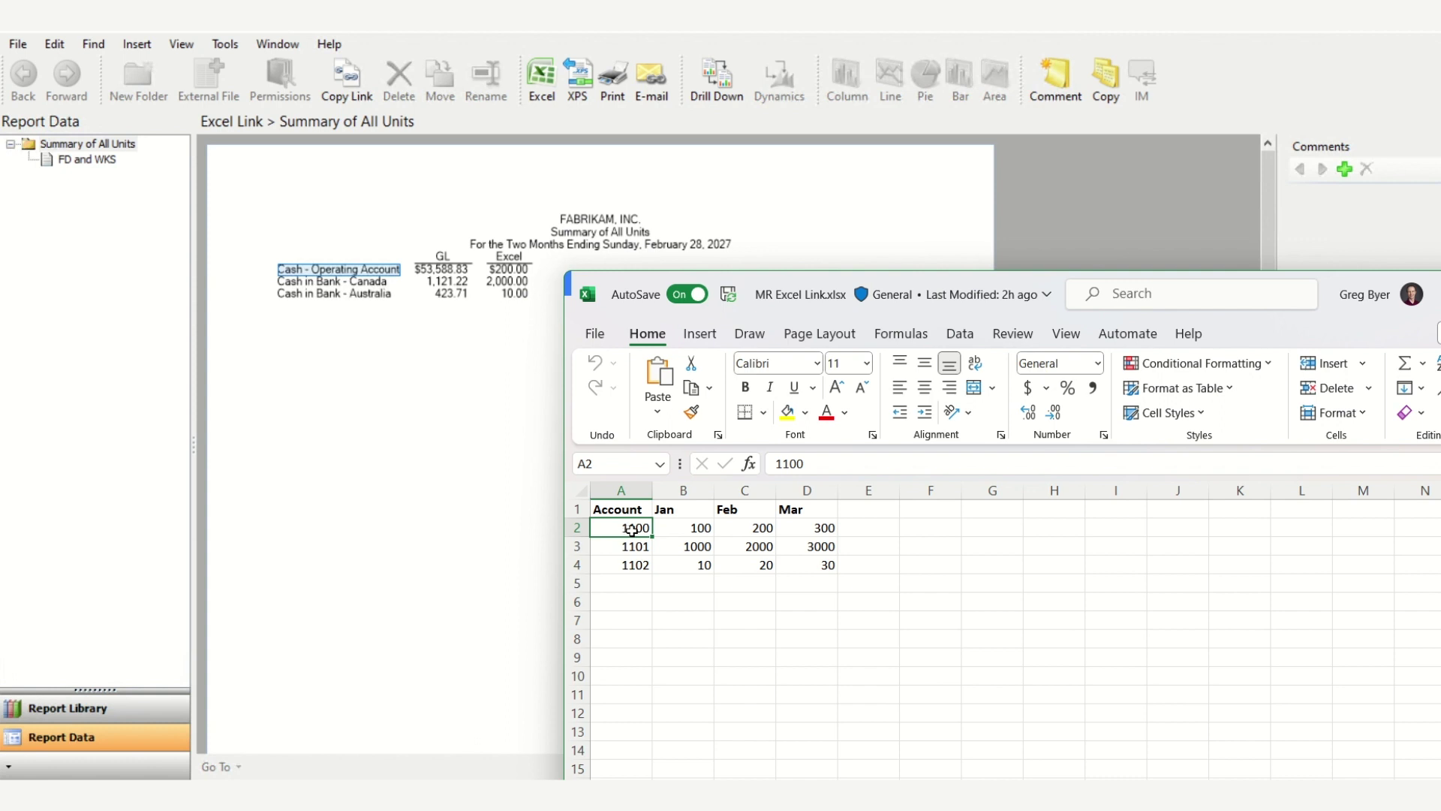
left_click(656, 530)
left_click(762, 530)
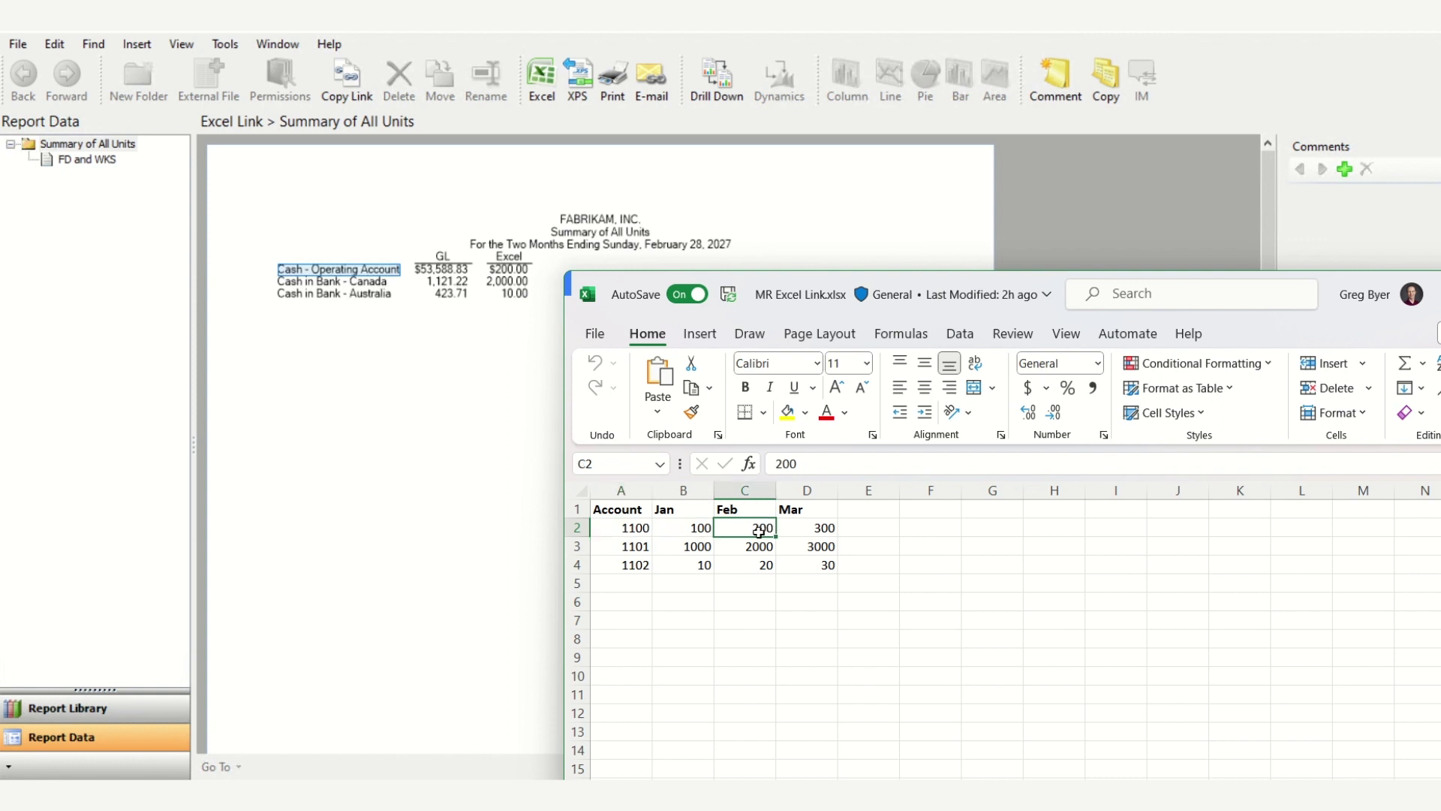
left_click(629, 548)
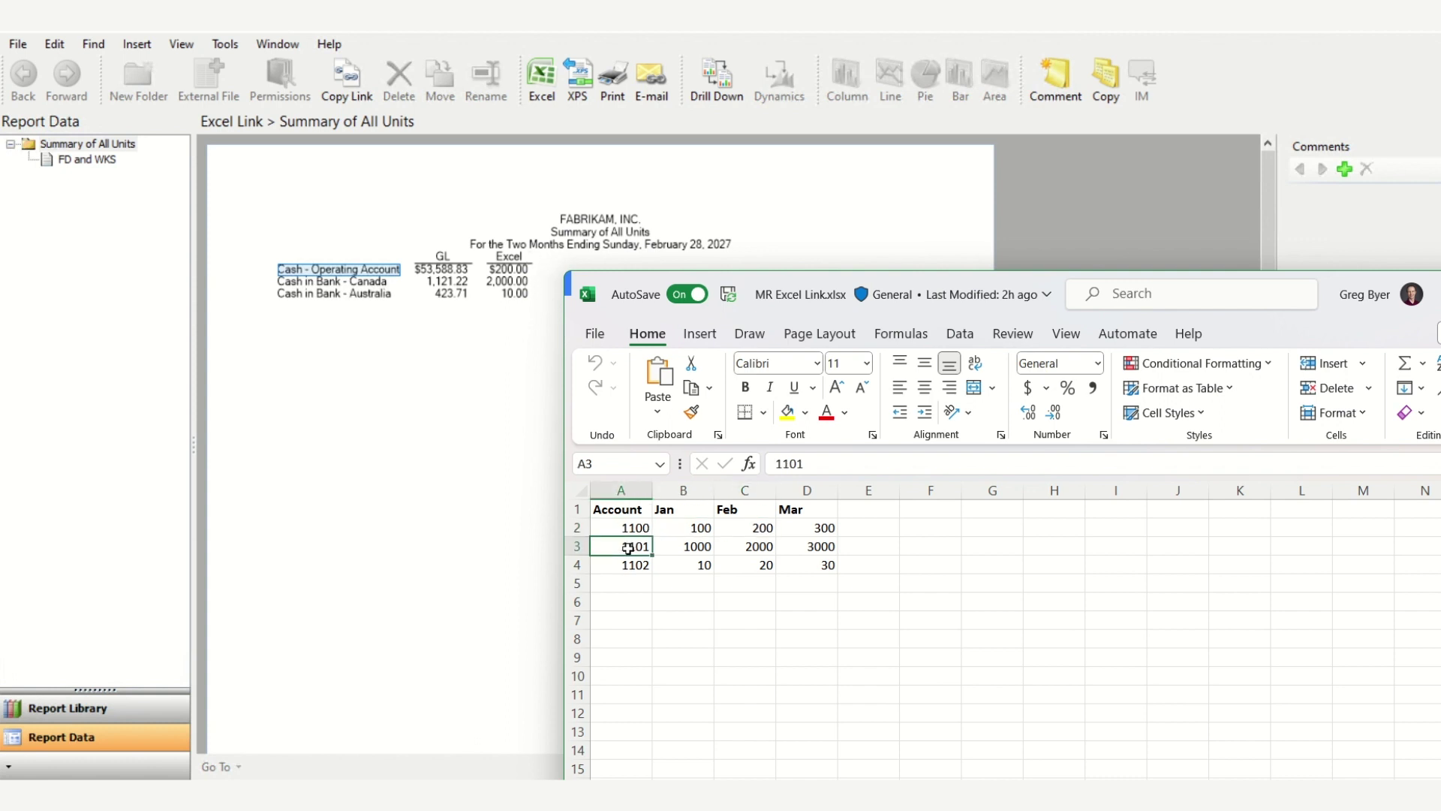
left_click(757, 547)
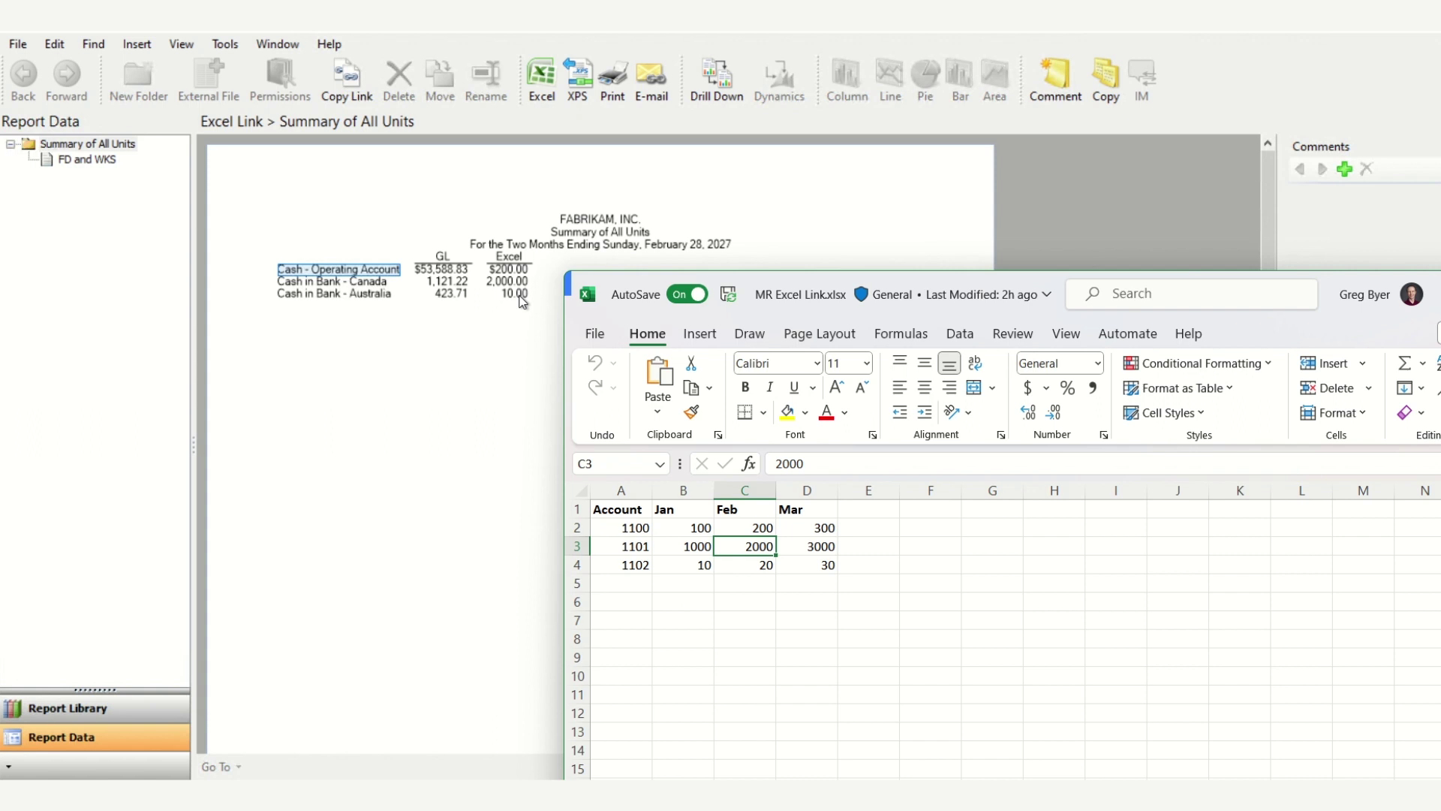
left_click(694, 566)
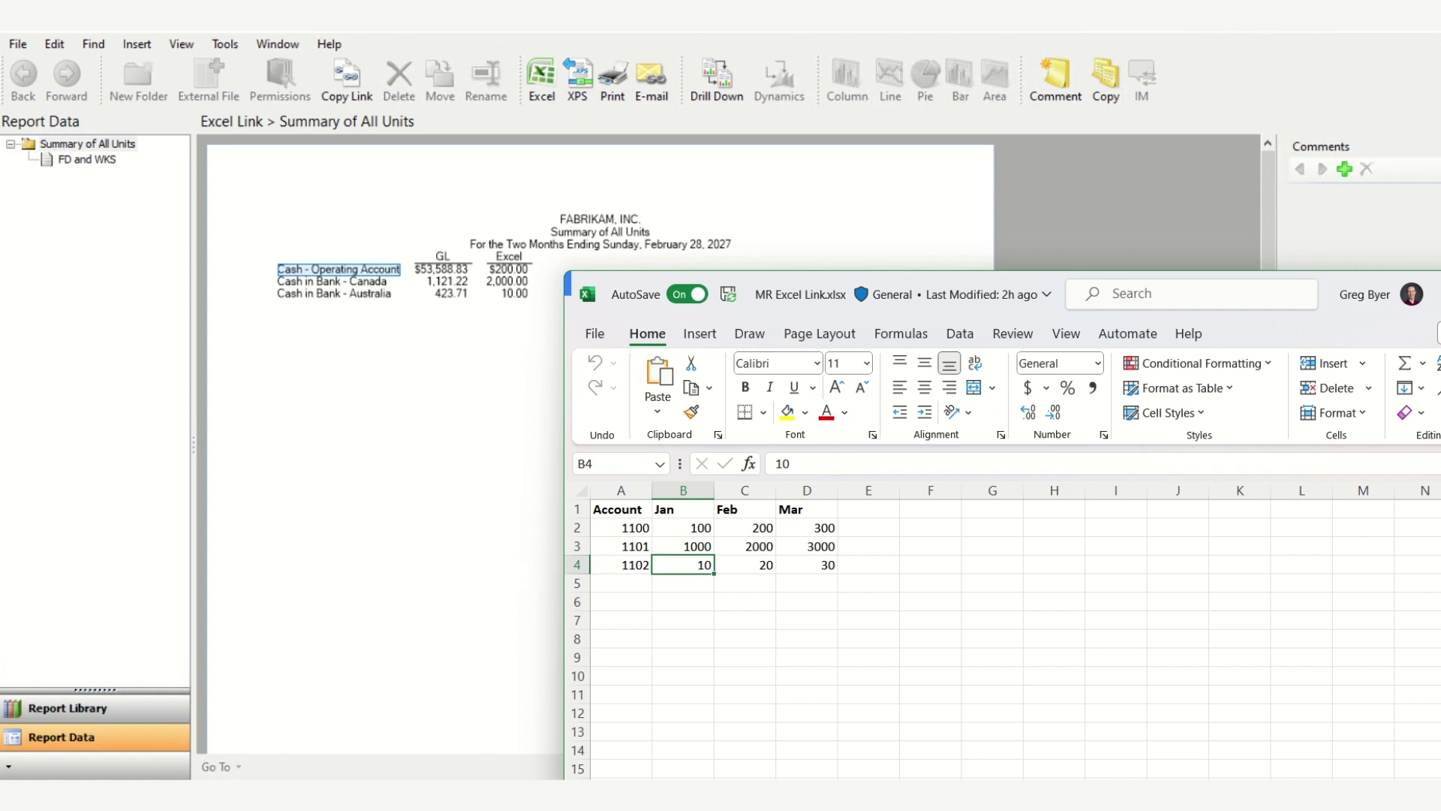
left_click(1436, 62)
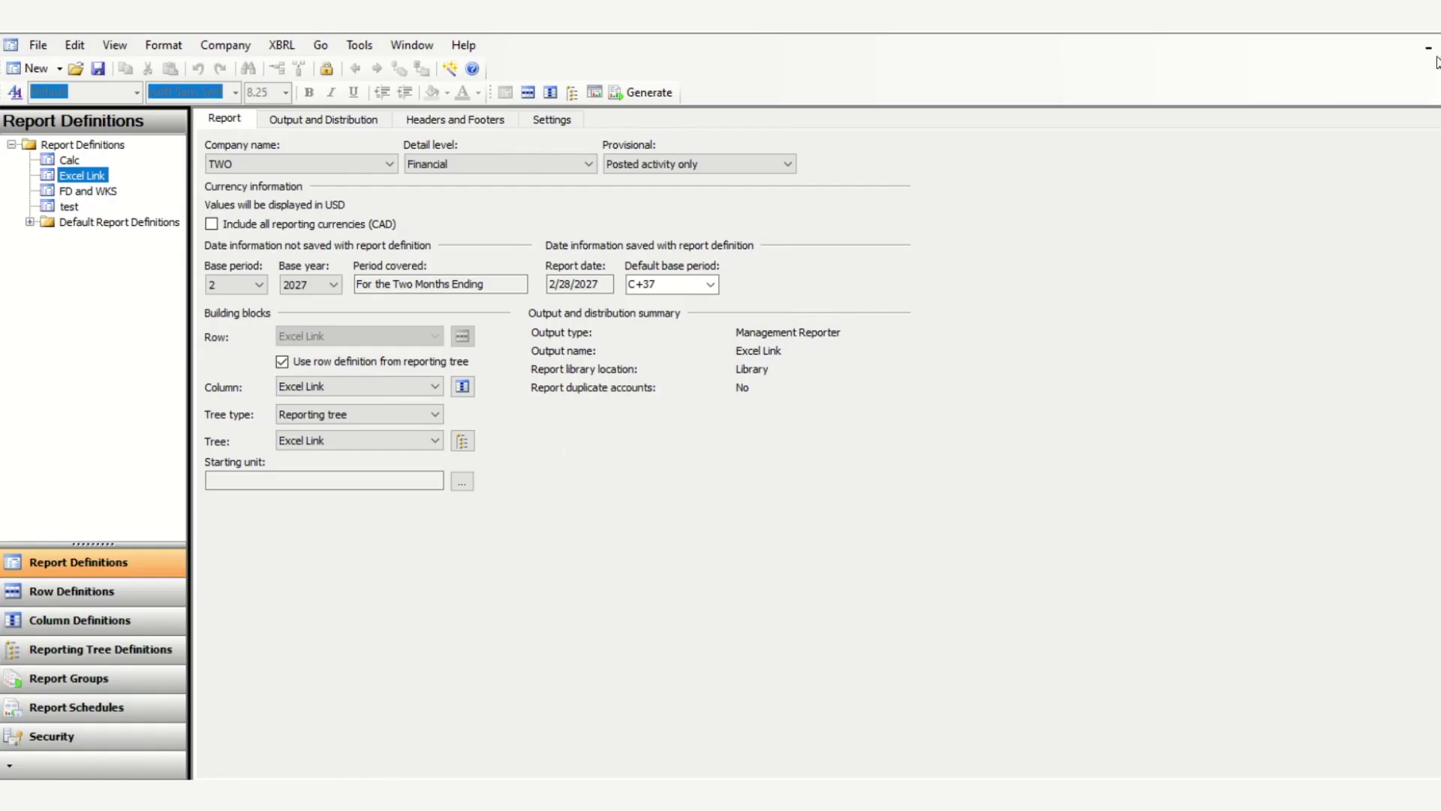
- Close the Excel Link report and open the FD and WKS report's row definition
key("alt+F4")
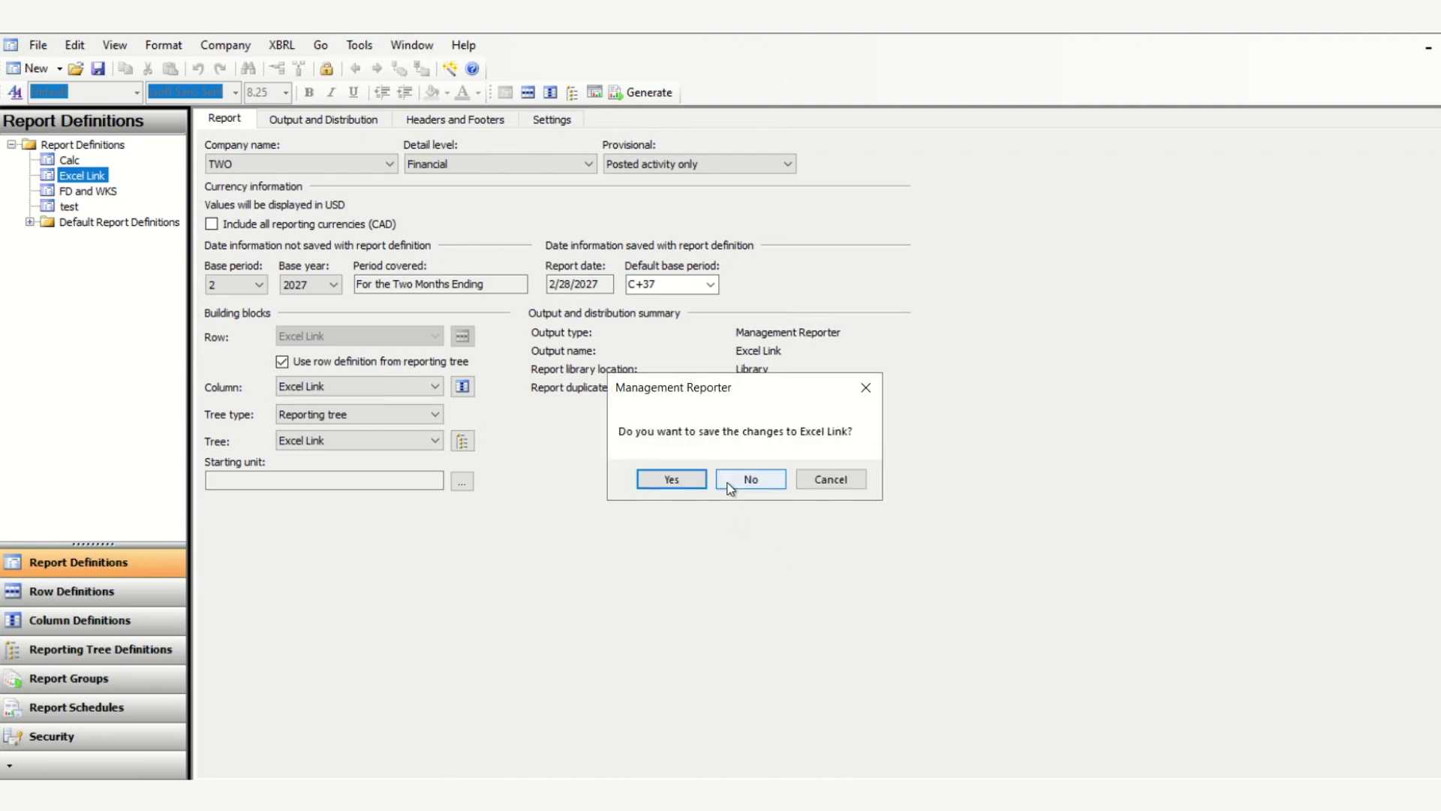
left_click(686, 480)
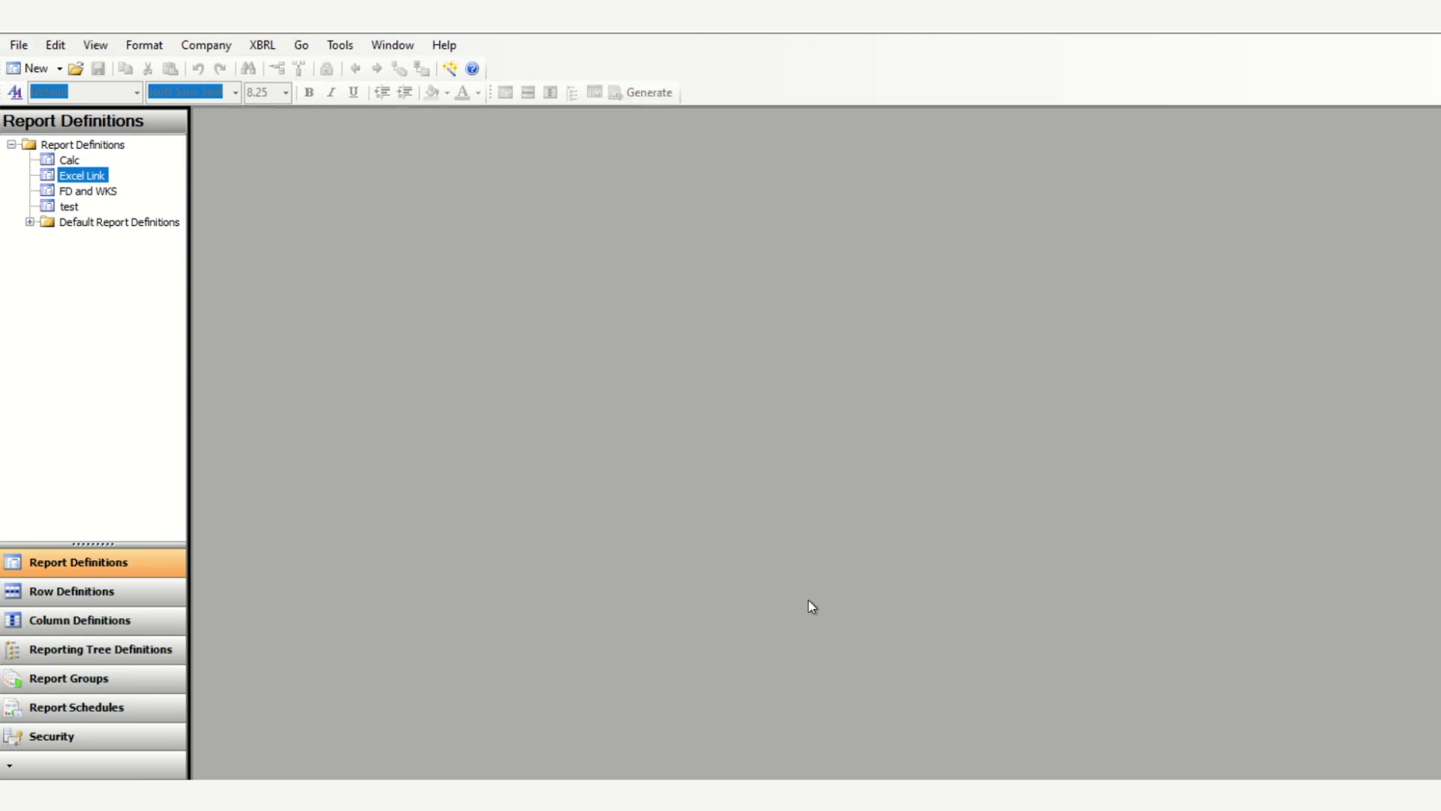
double_click(89, 191)
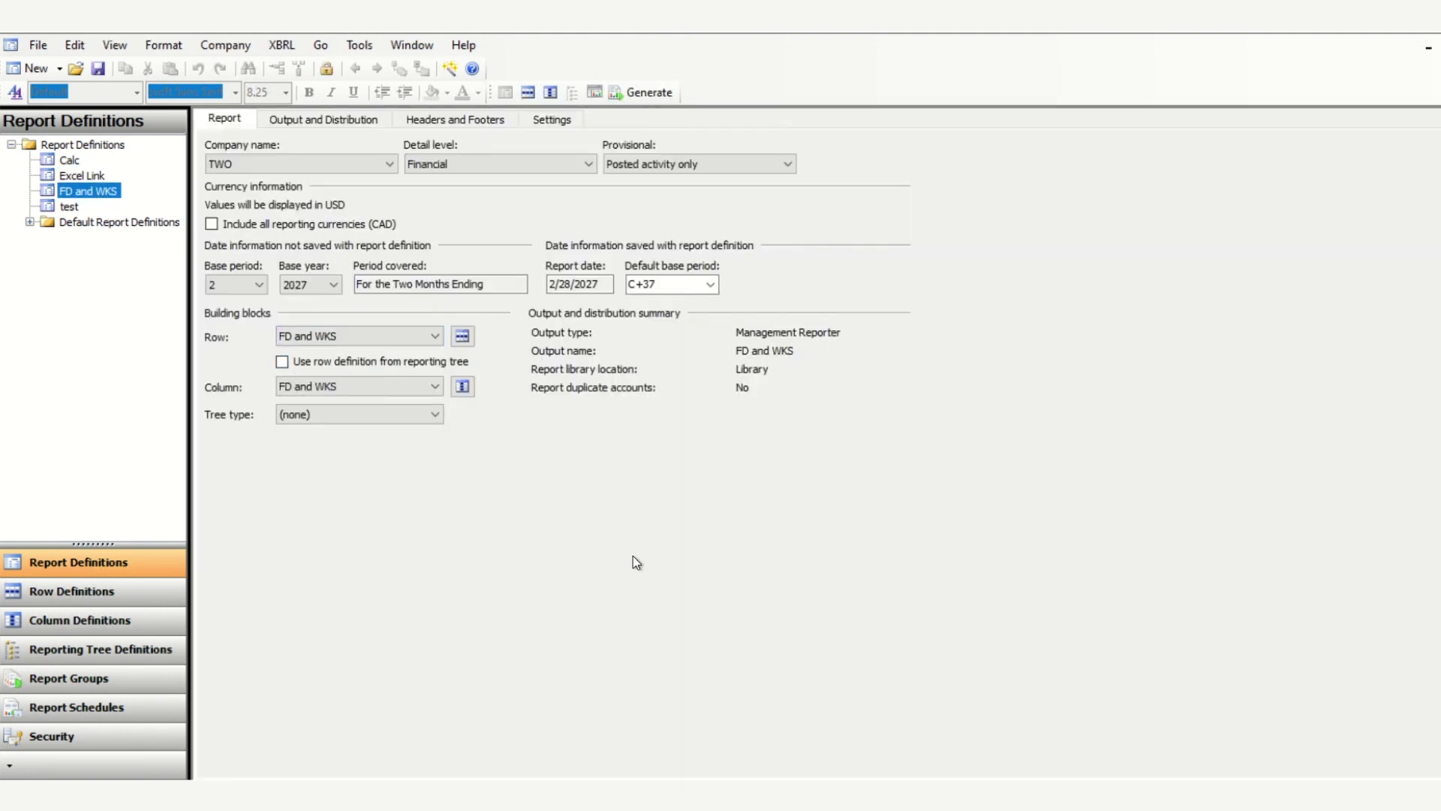
left_click(462, 337)
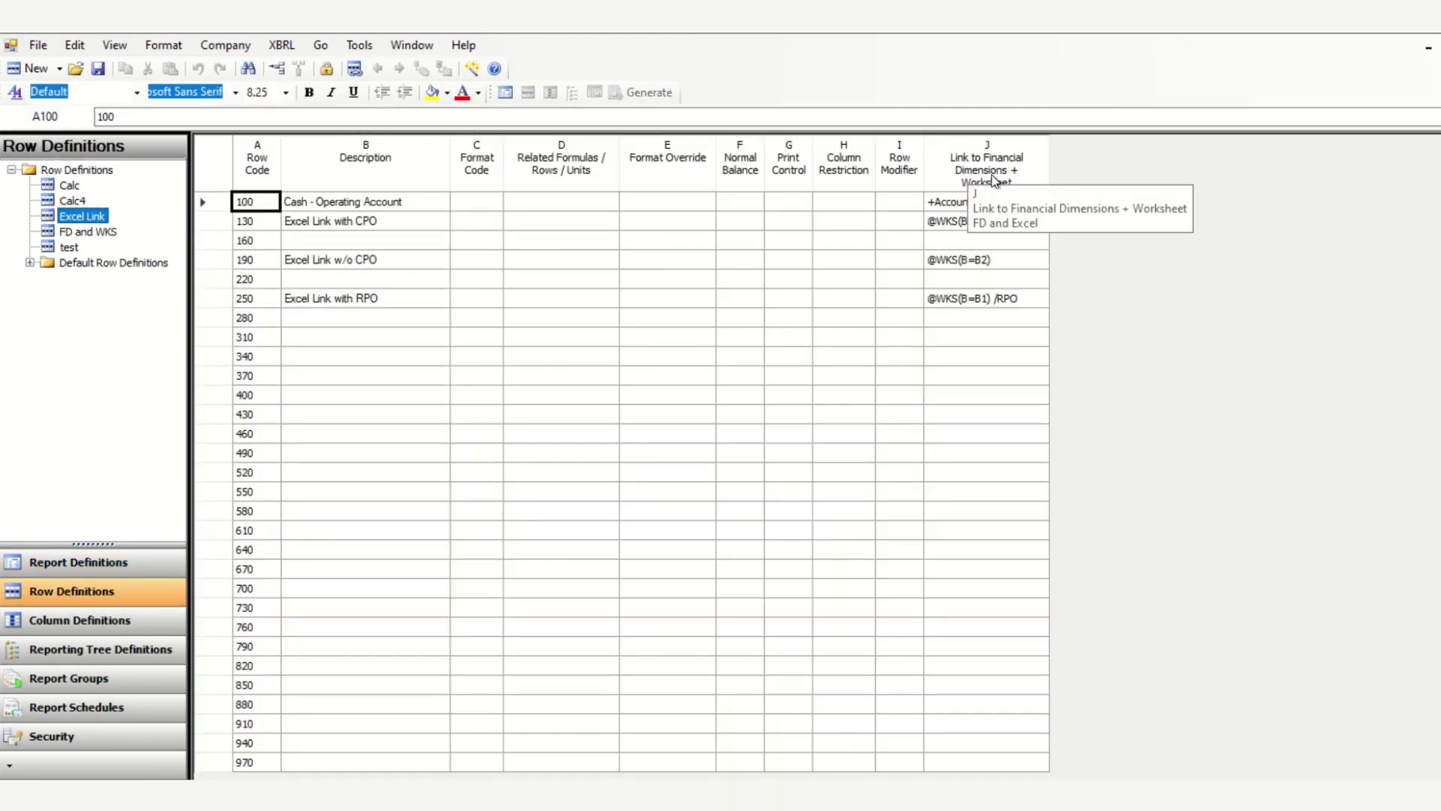
double_click(994, 180)
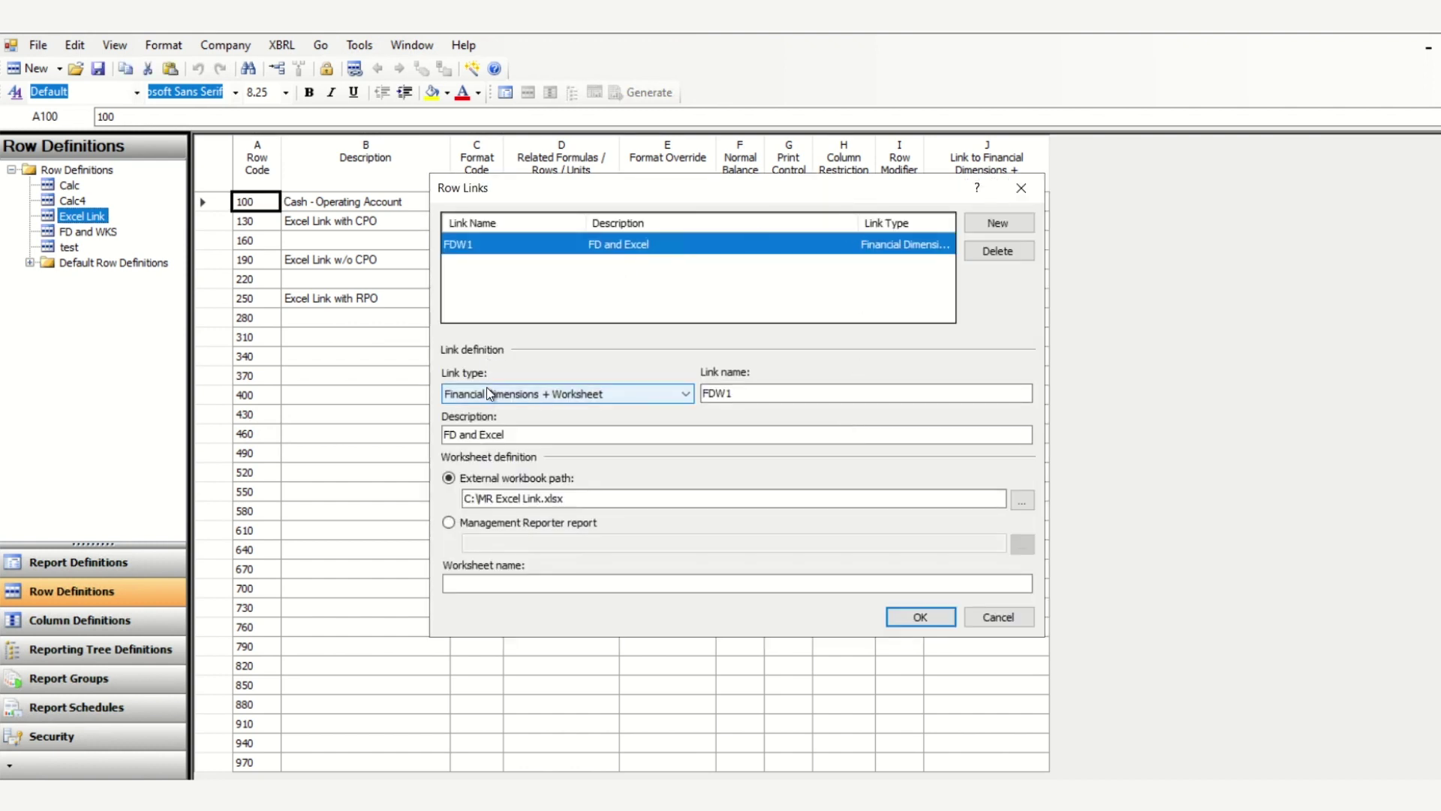
left_click(1019, 188)
double_click(998, 167)
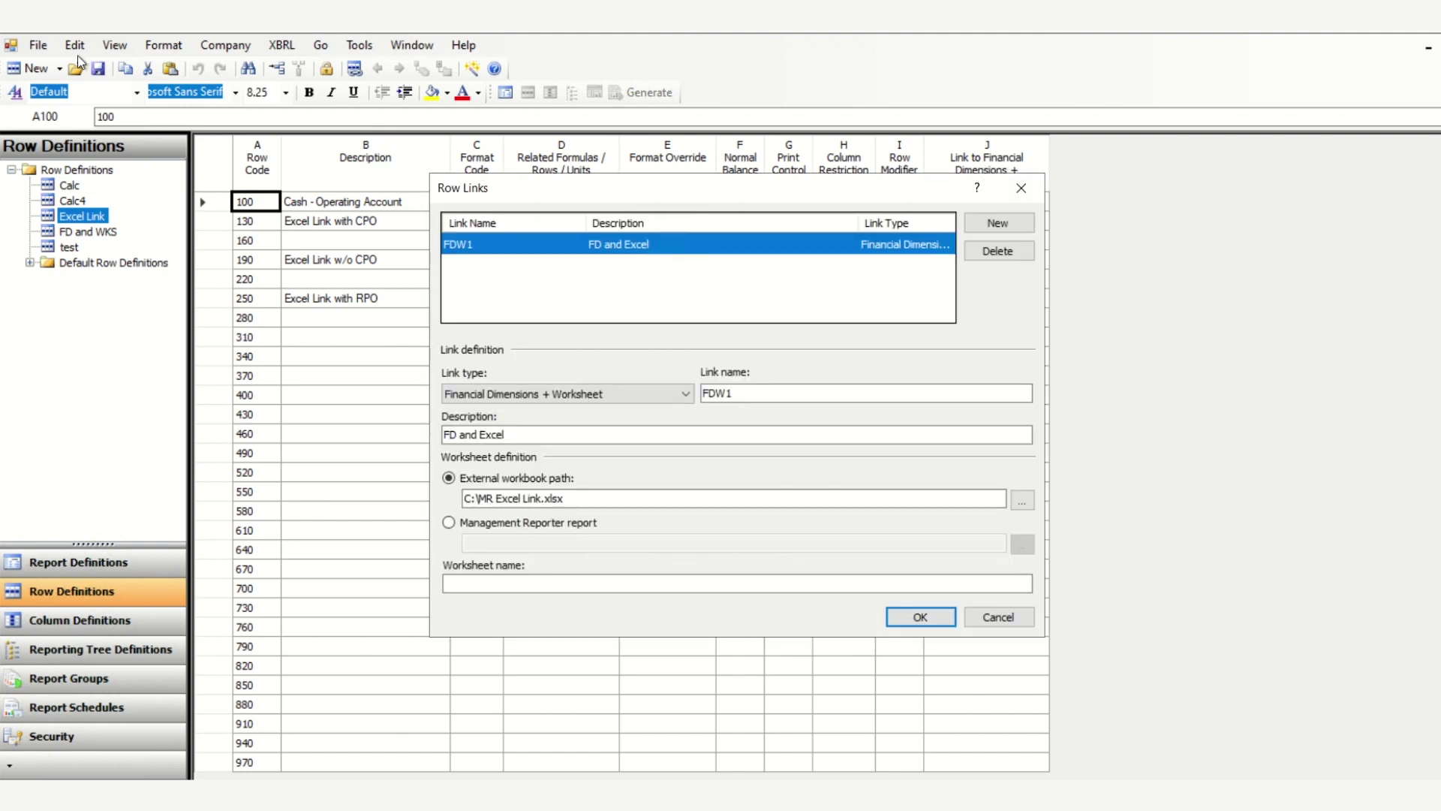
left_click(473, 384)
left_click(453, 400)
left_click(928, 620)
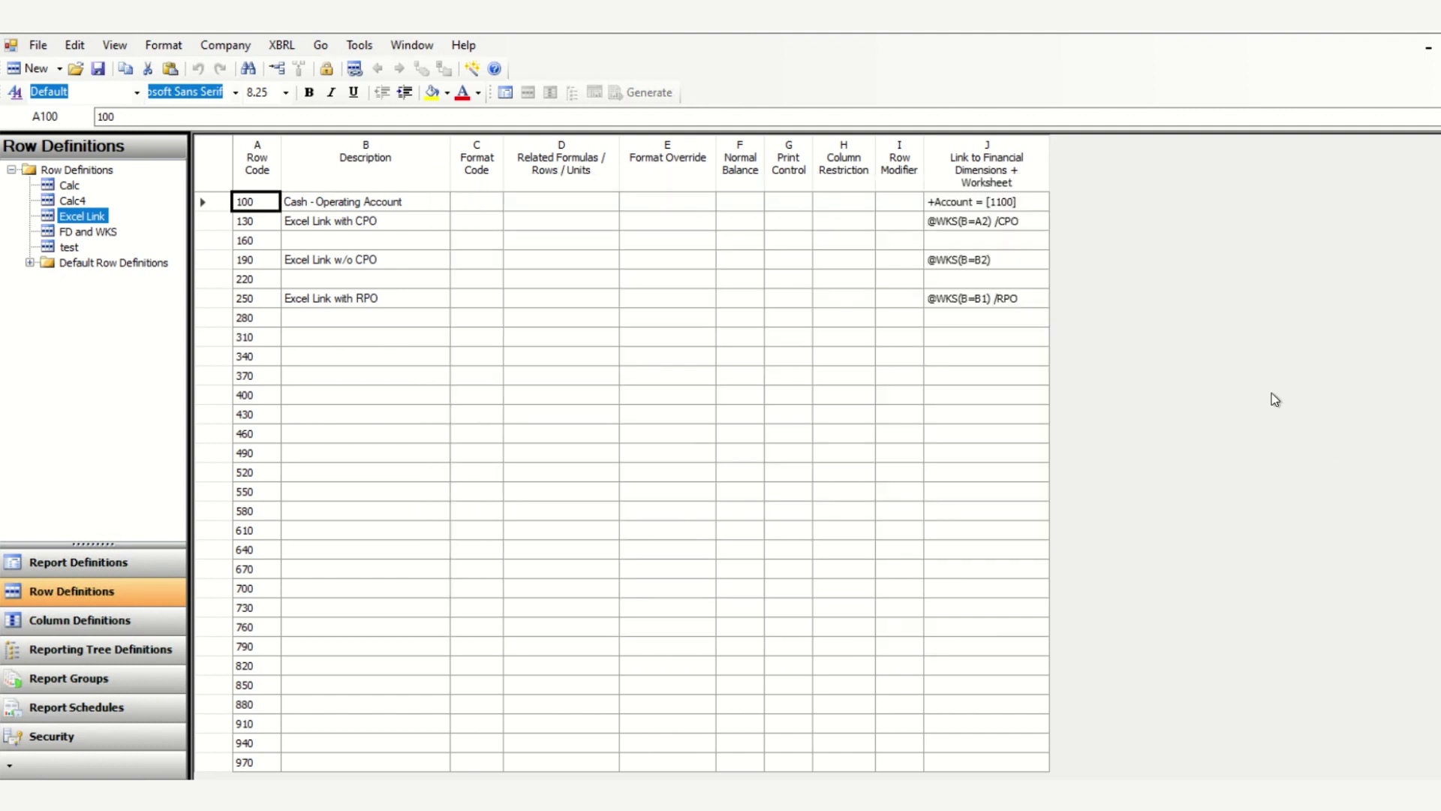
left_click(970, 201)
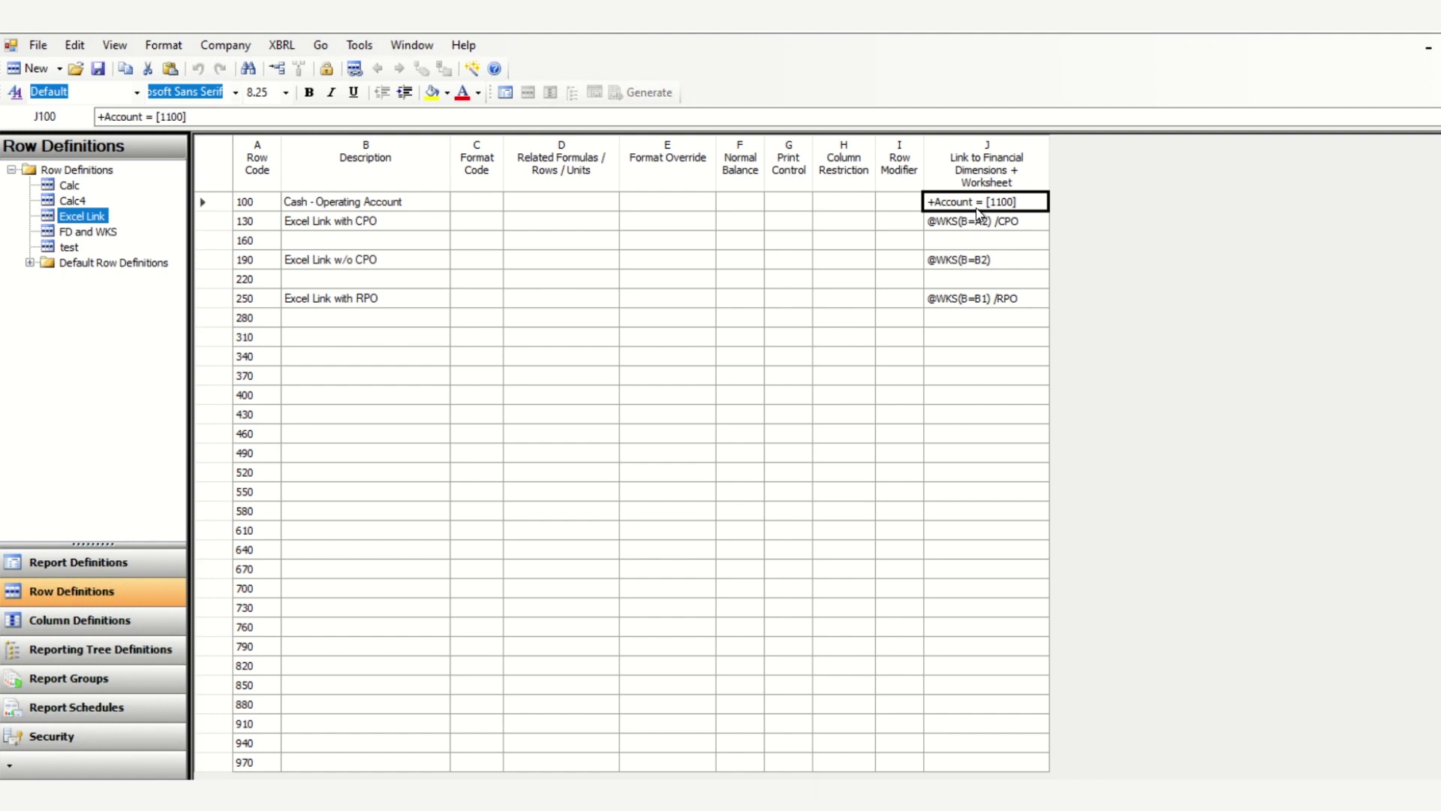
- Inspect the worksheet links in rows 130, 190 and 250, then switch to the Excel workbook
left_click(1010, 226)
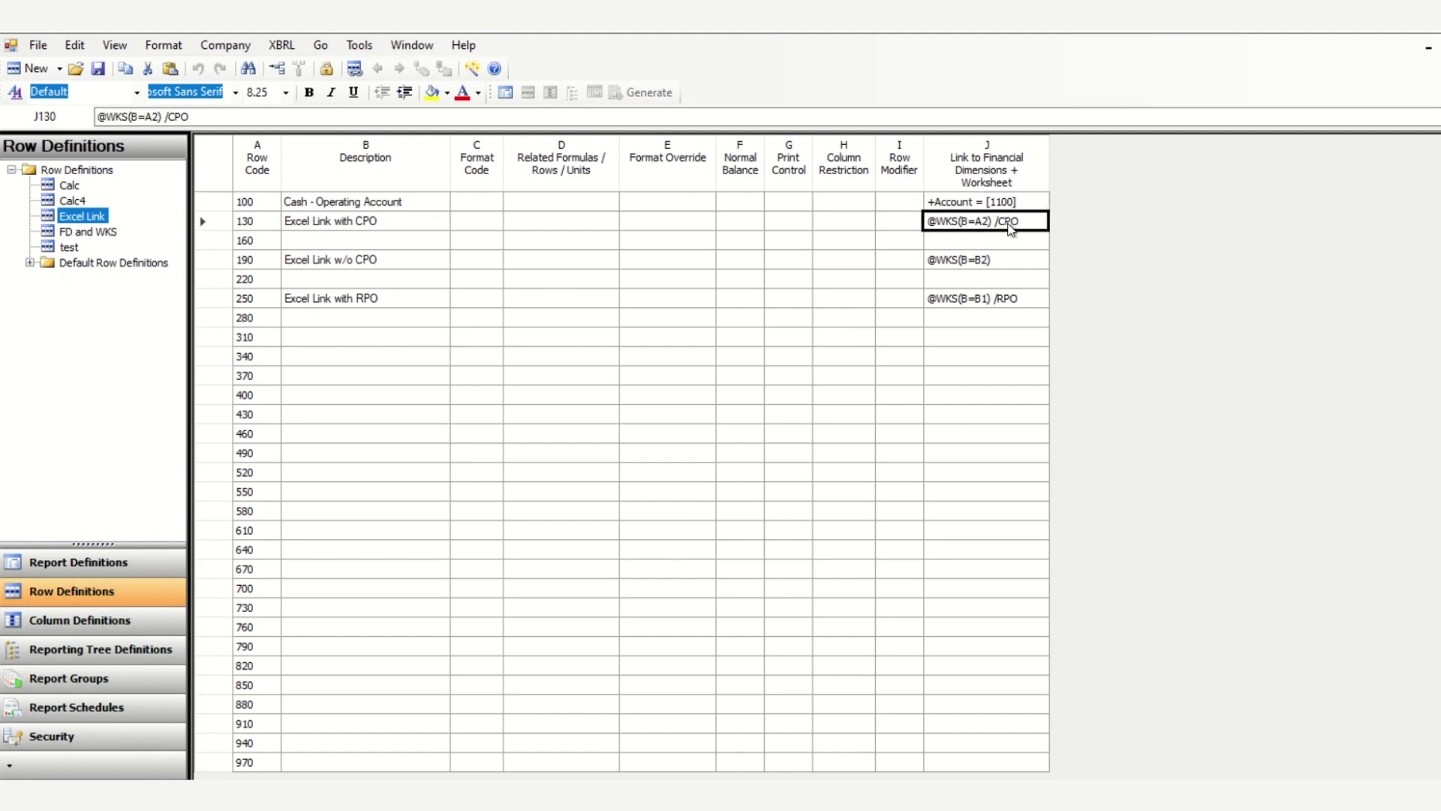
left_click(1003, 260)
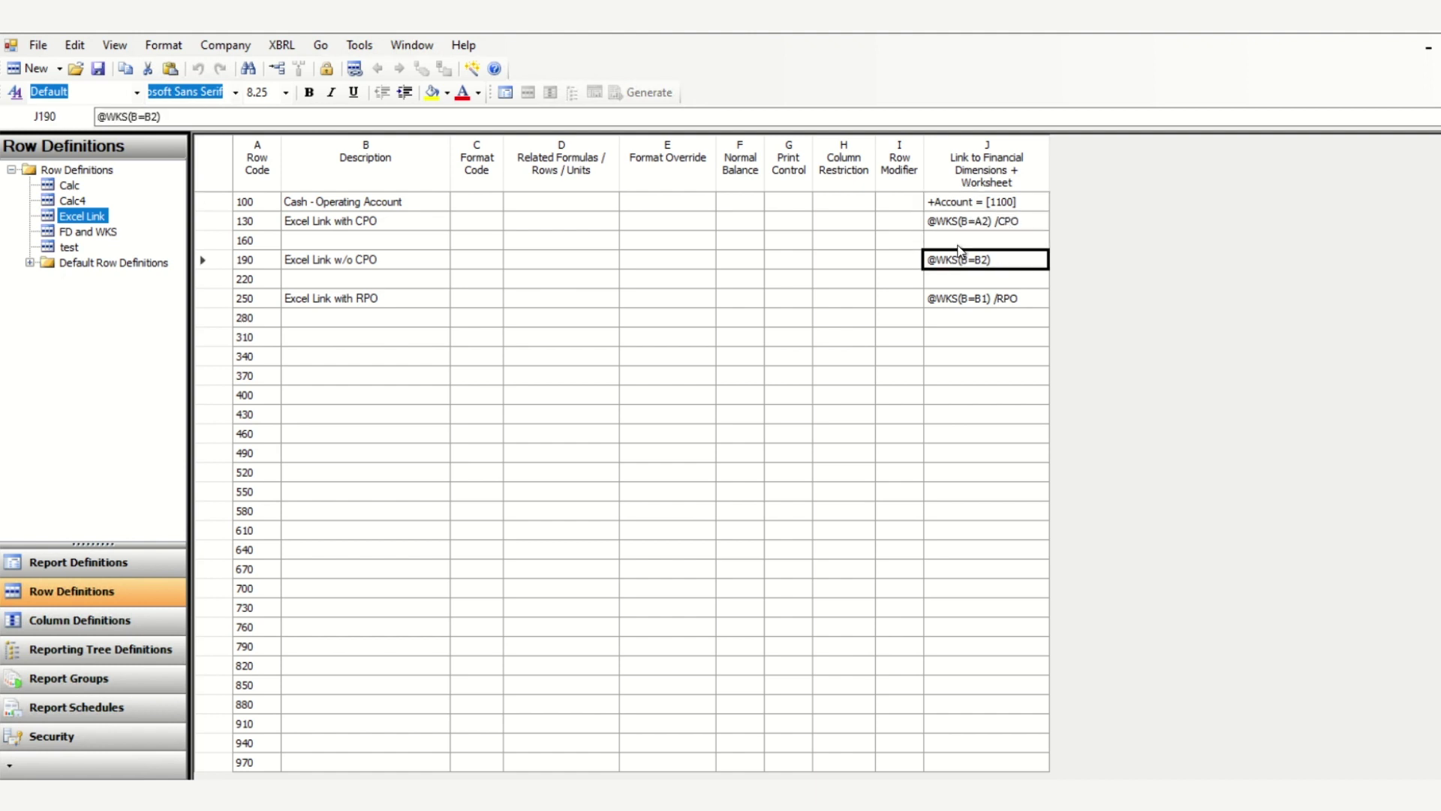
left_click(964, 225)
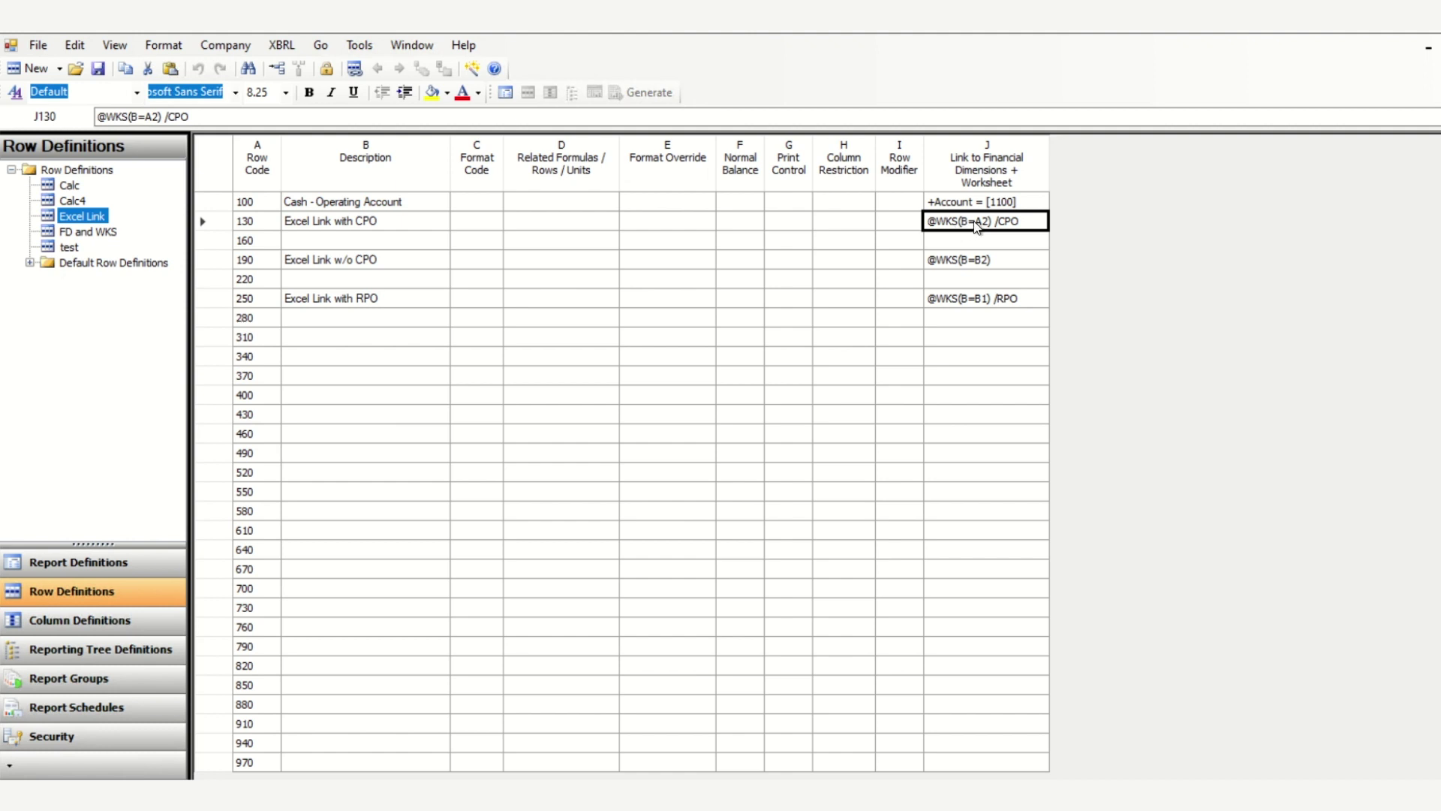
left_click(972, 260)
left_click(971, 297)
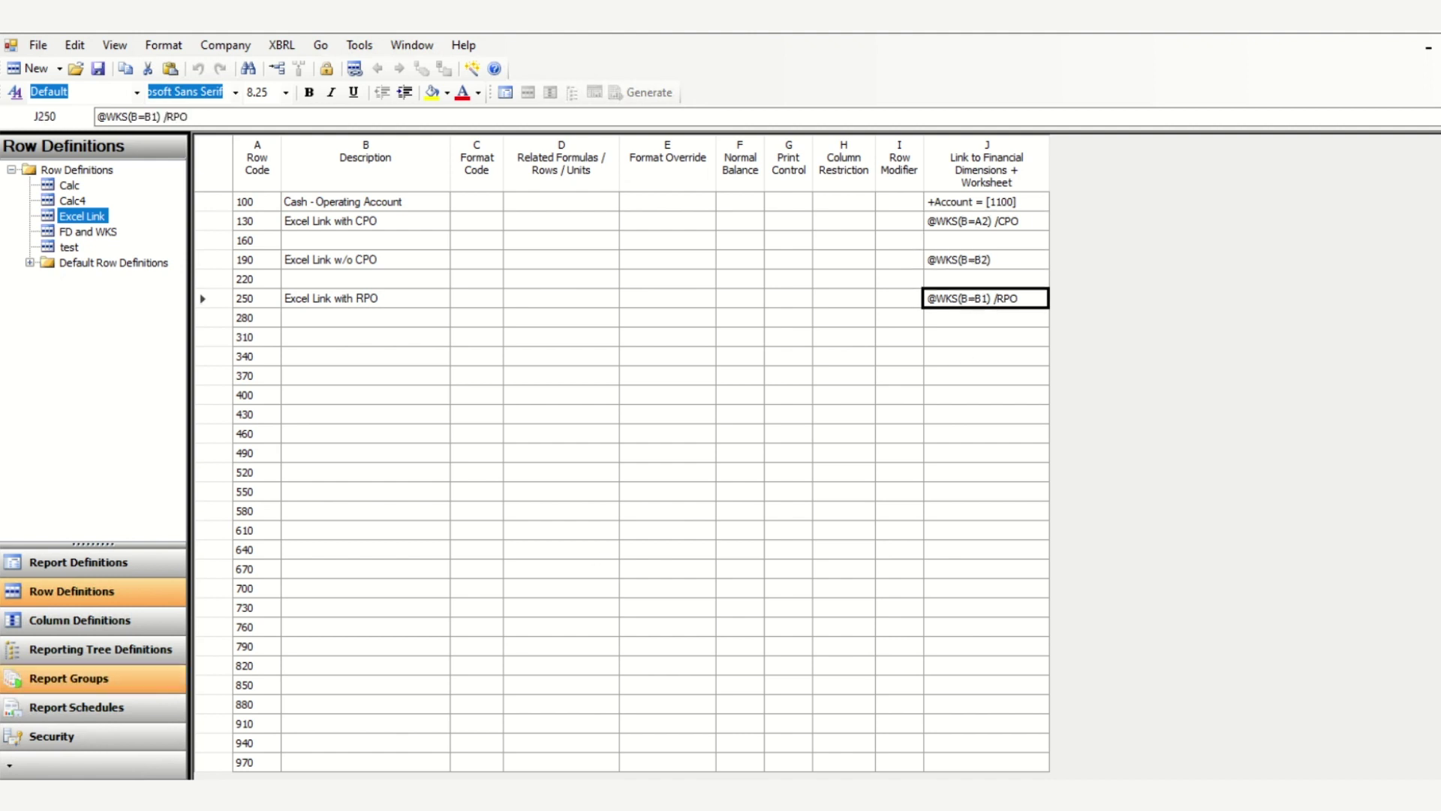
key("alt+Tab")
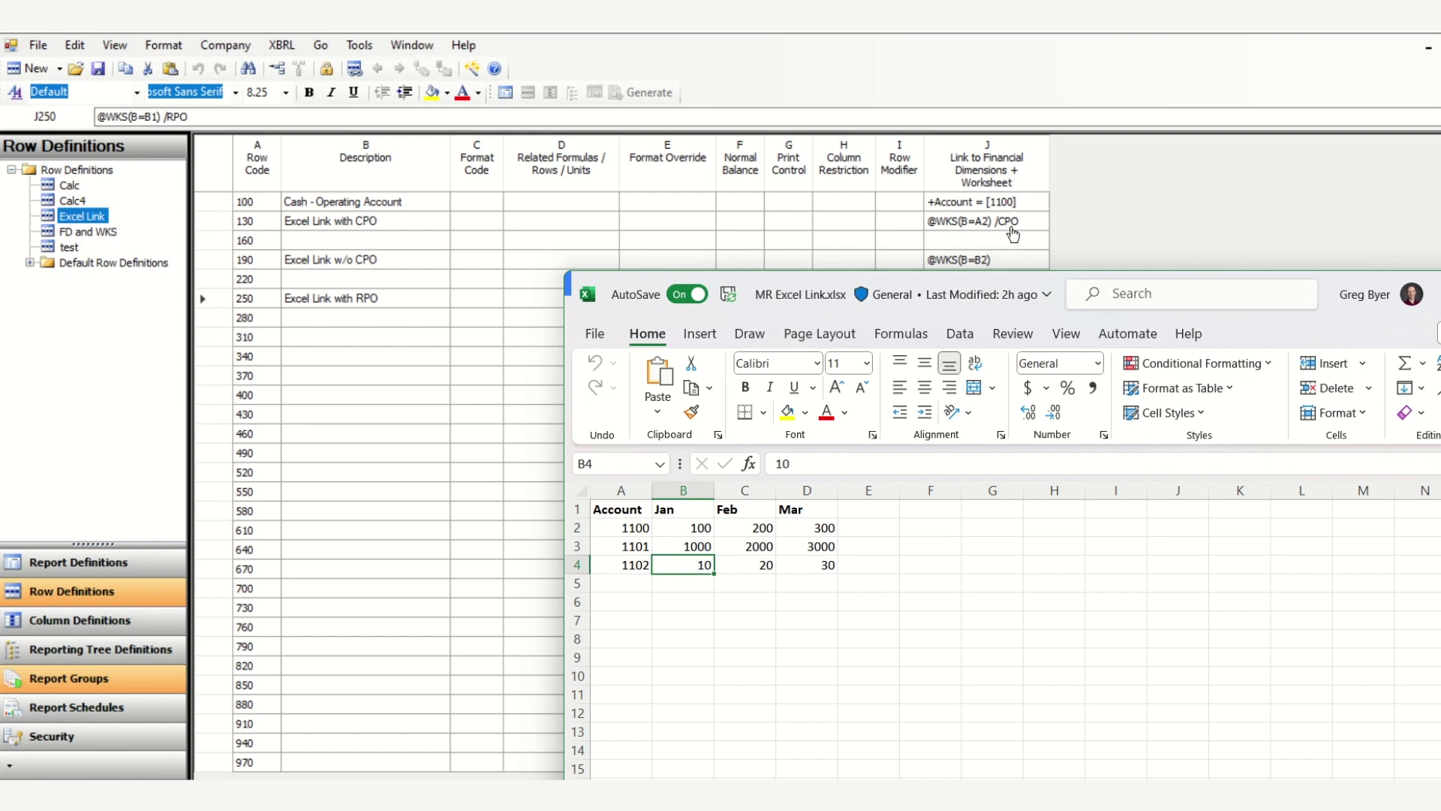
- Compare account 1100 in A2 with row 190's link, moving the workbook aside
left_click(631, 528)
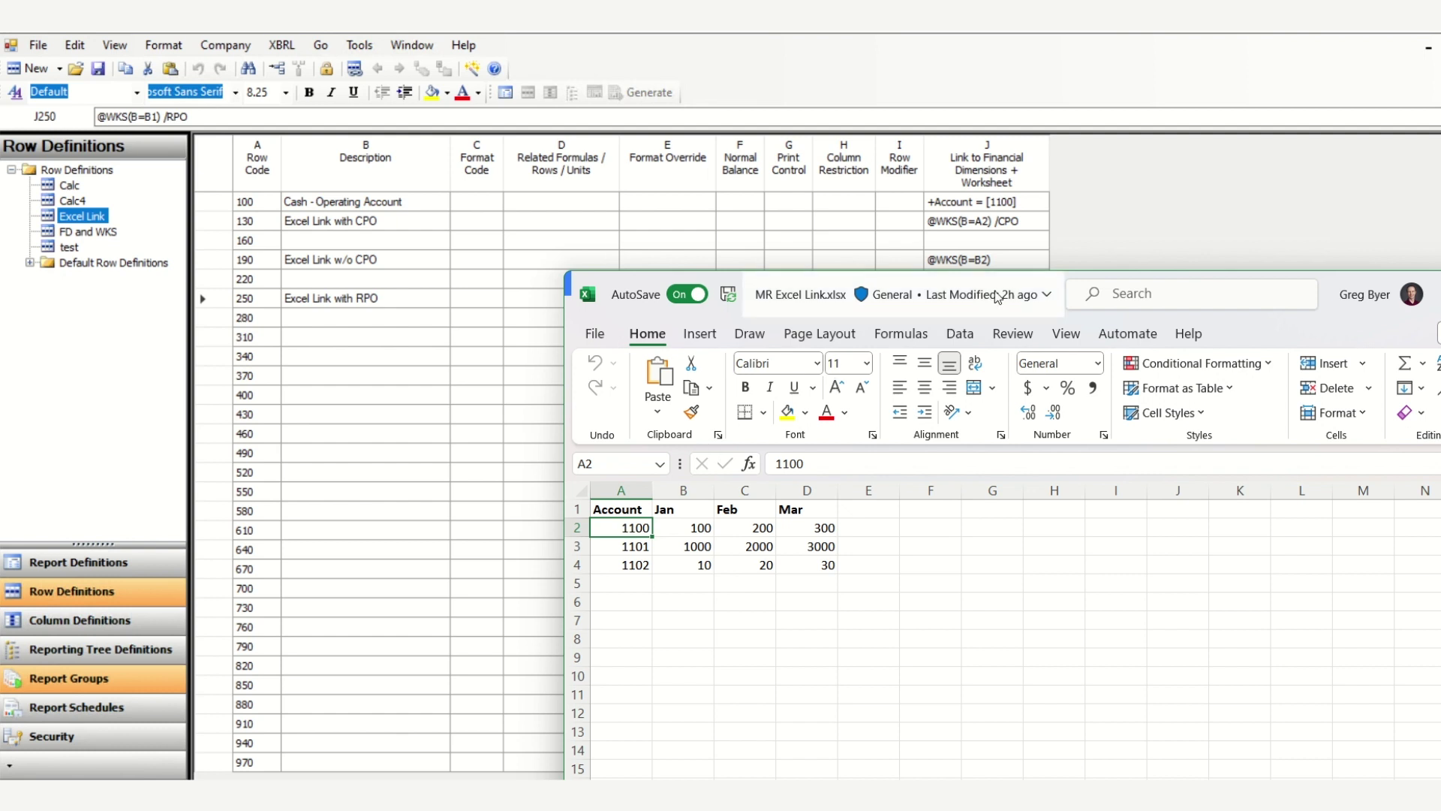
left_click(1015, 267)
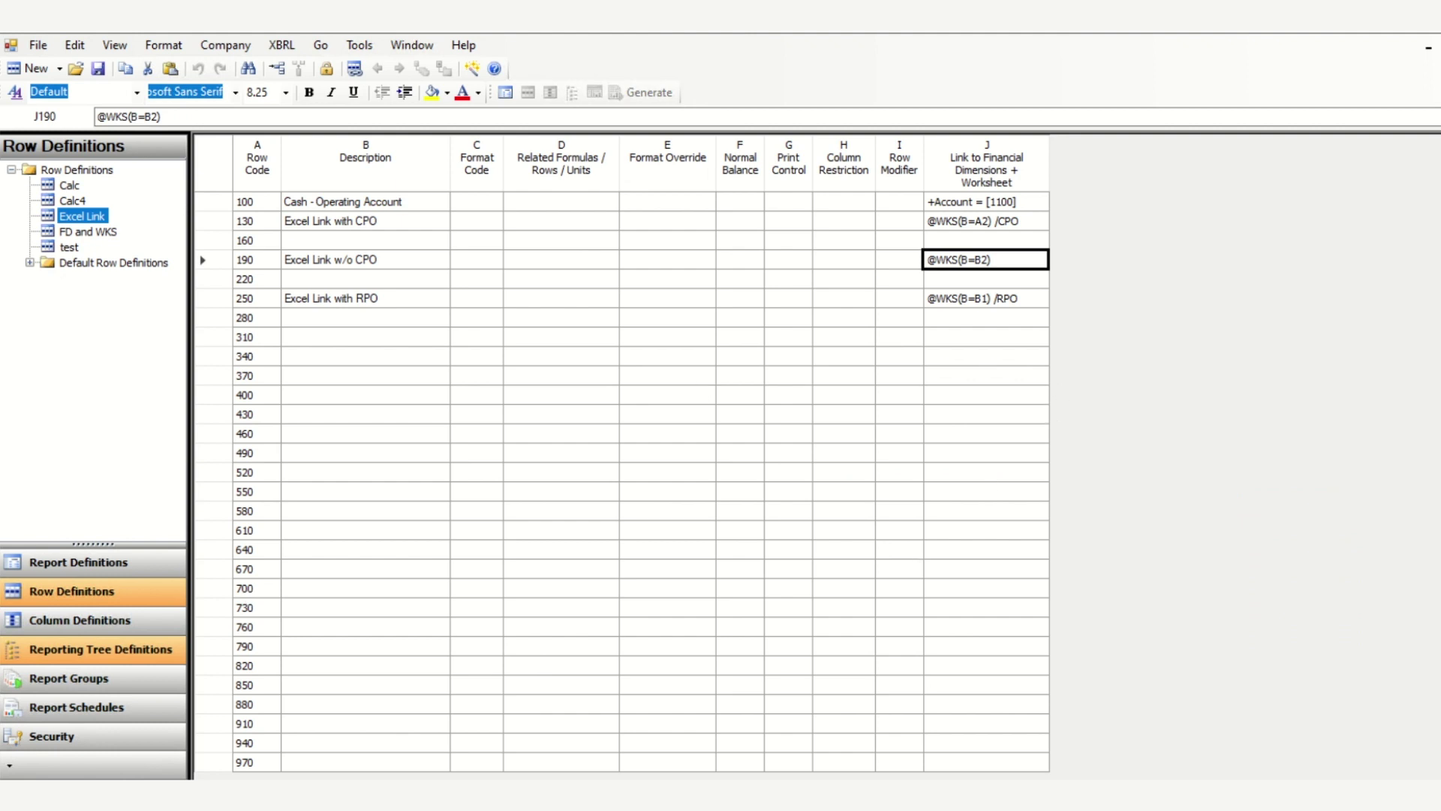
key("alt+Tab")
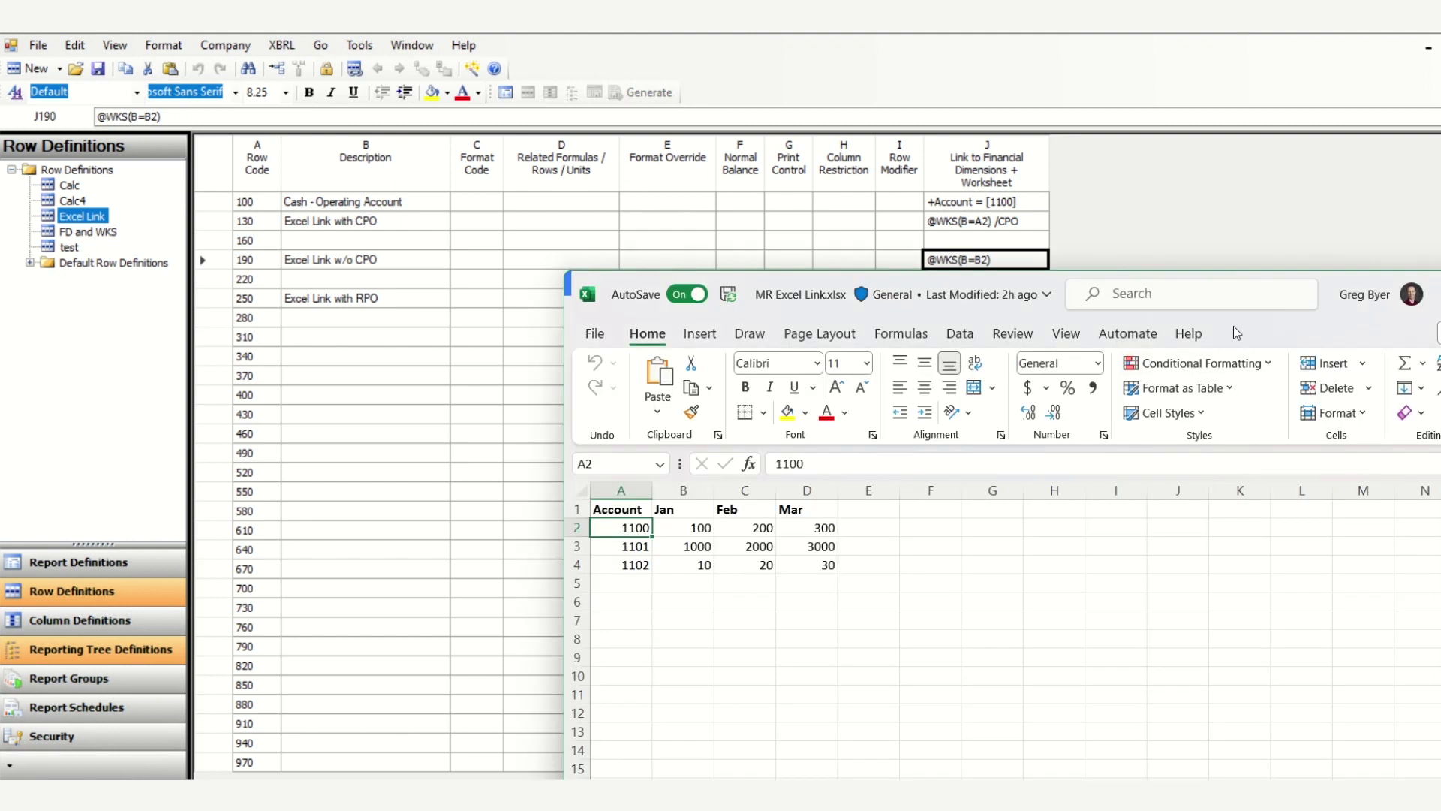
left_click_drag(1333, 291, 1175, 338)
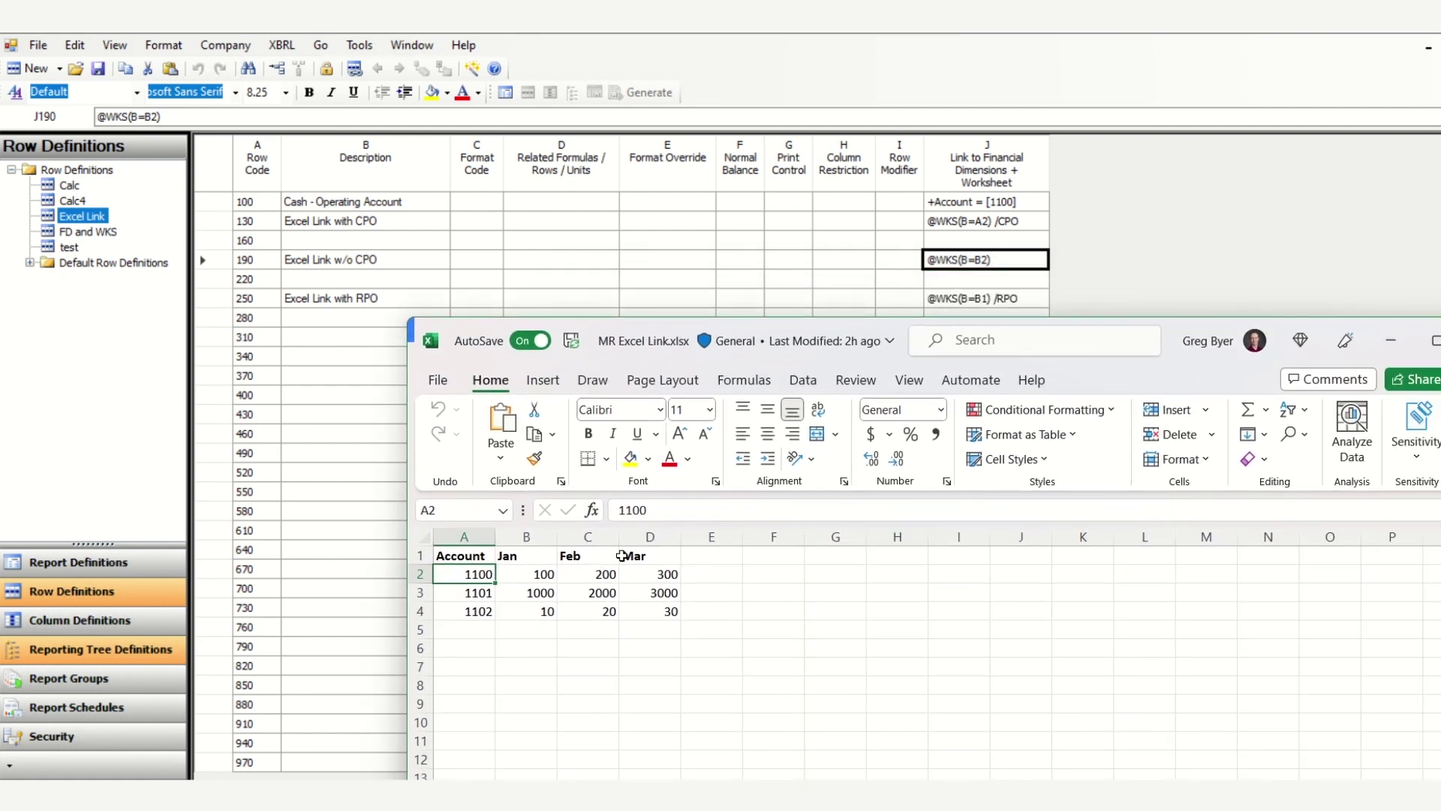
- Show the Jan amounts 100, 1000 and 10 in column B, then leave the row definition
left_click(531, 593)
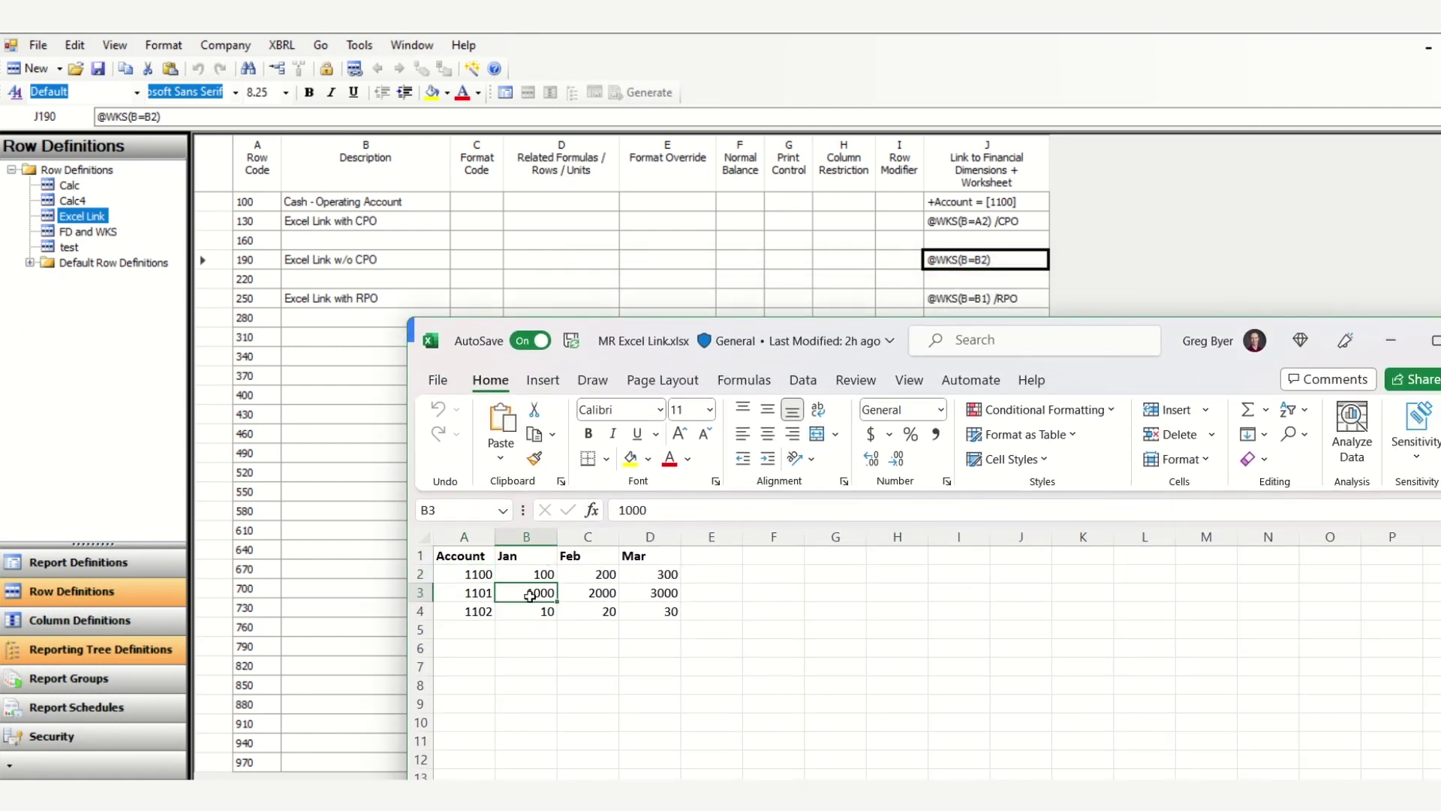
left_click(532, 576)
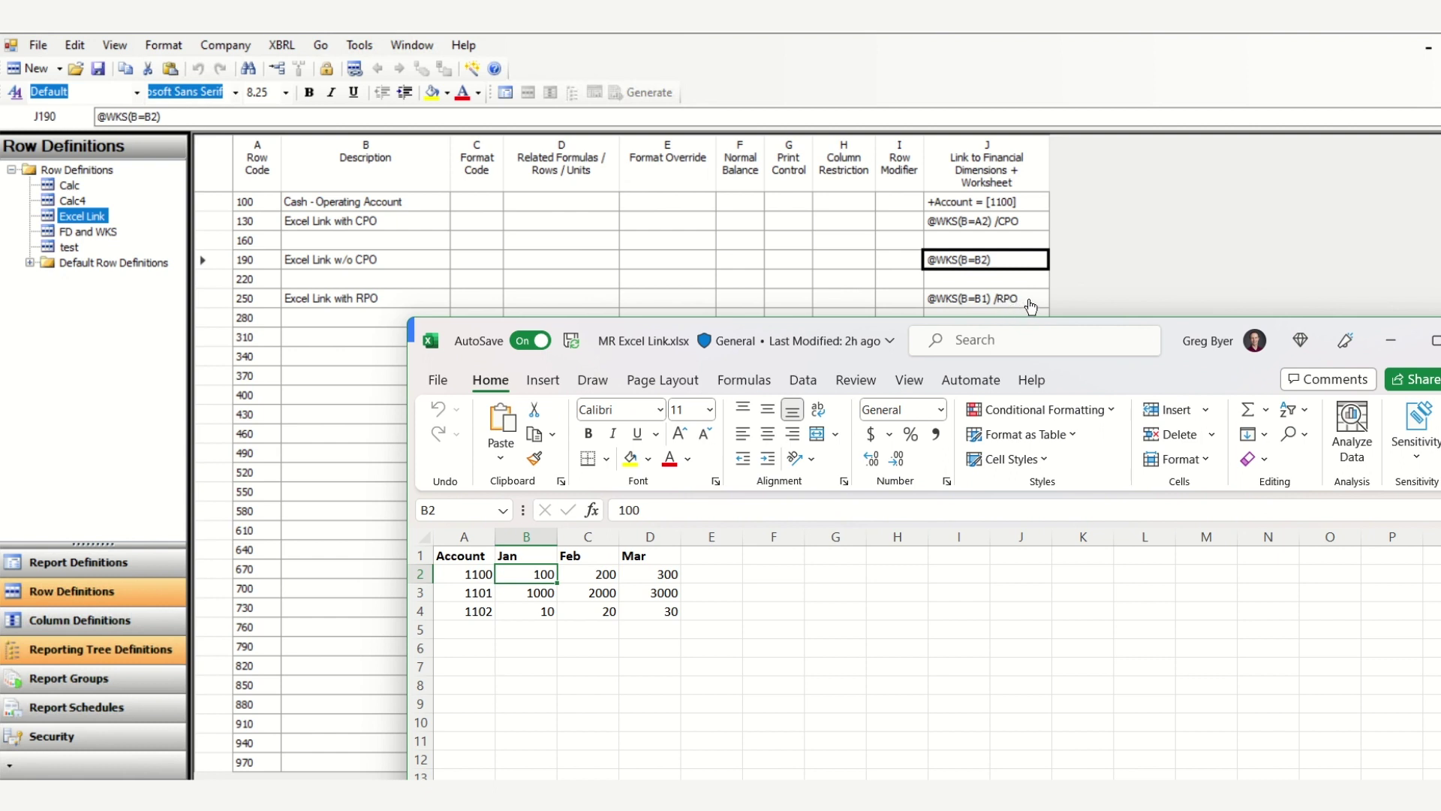
left_click(539, 556)
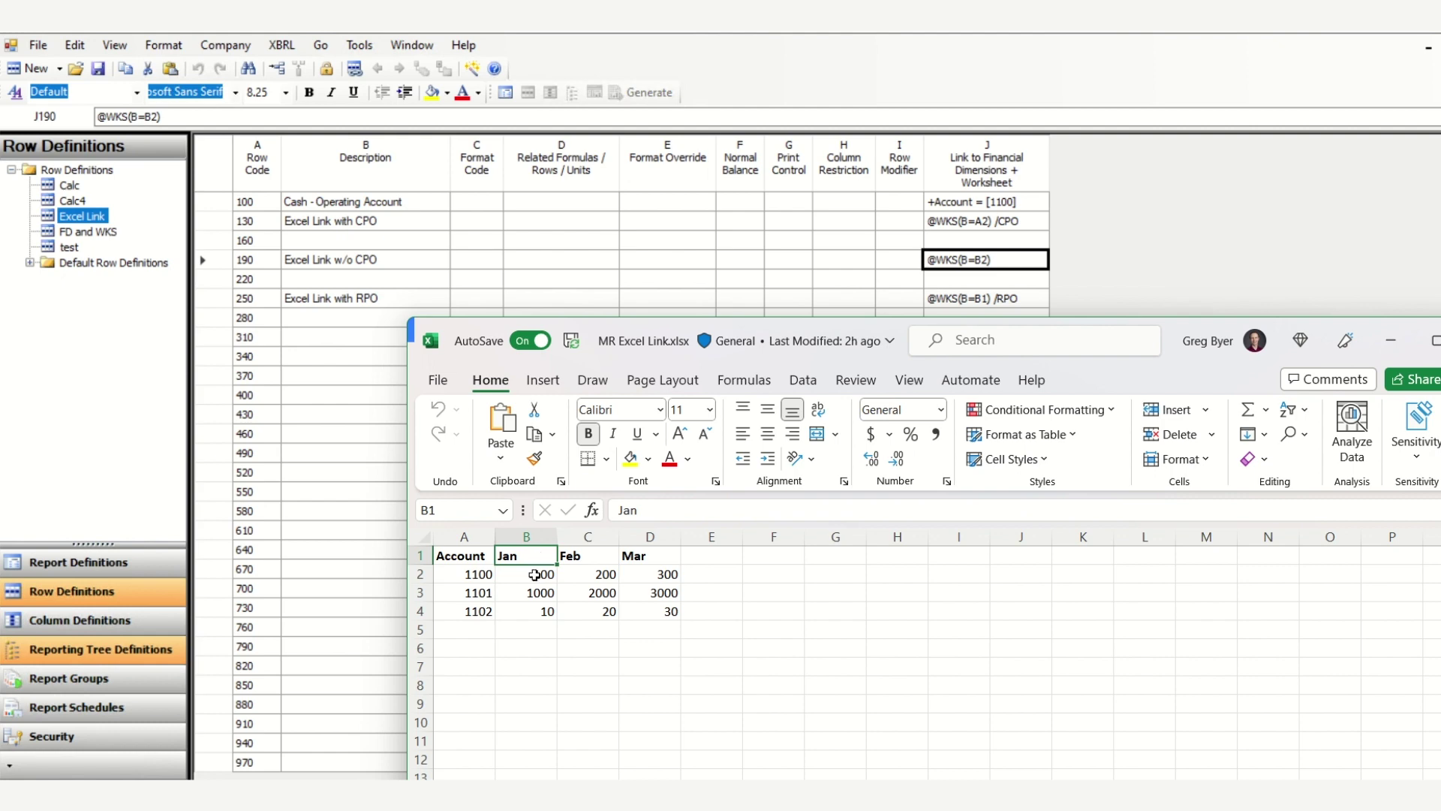
left_click(533, 574)
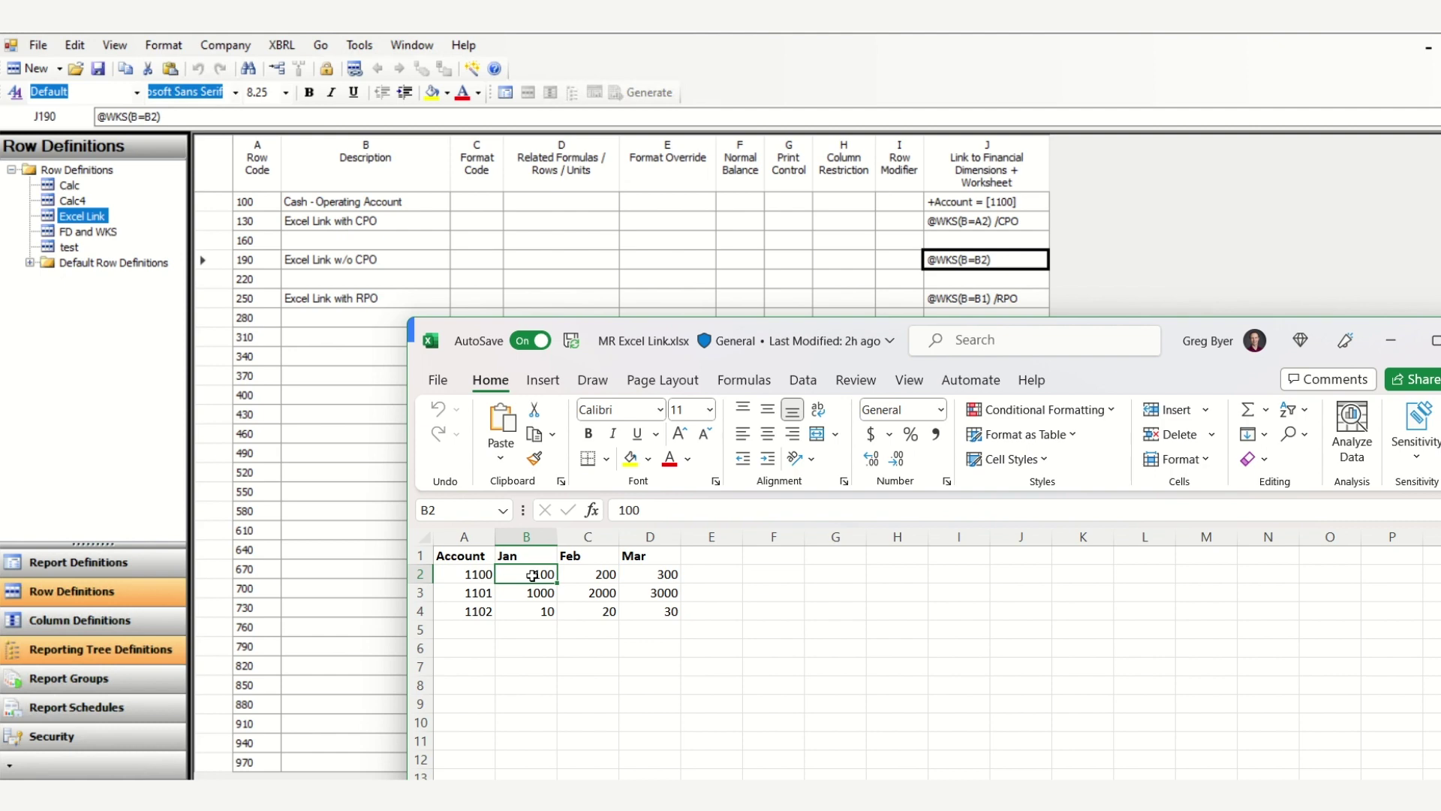
left_click(527, 601)
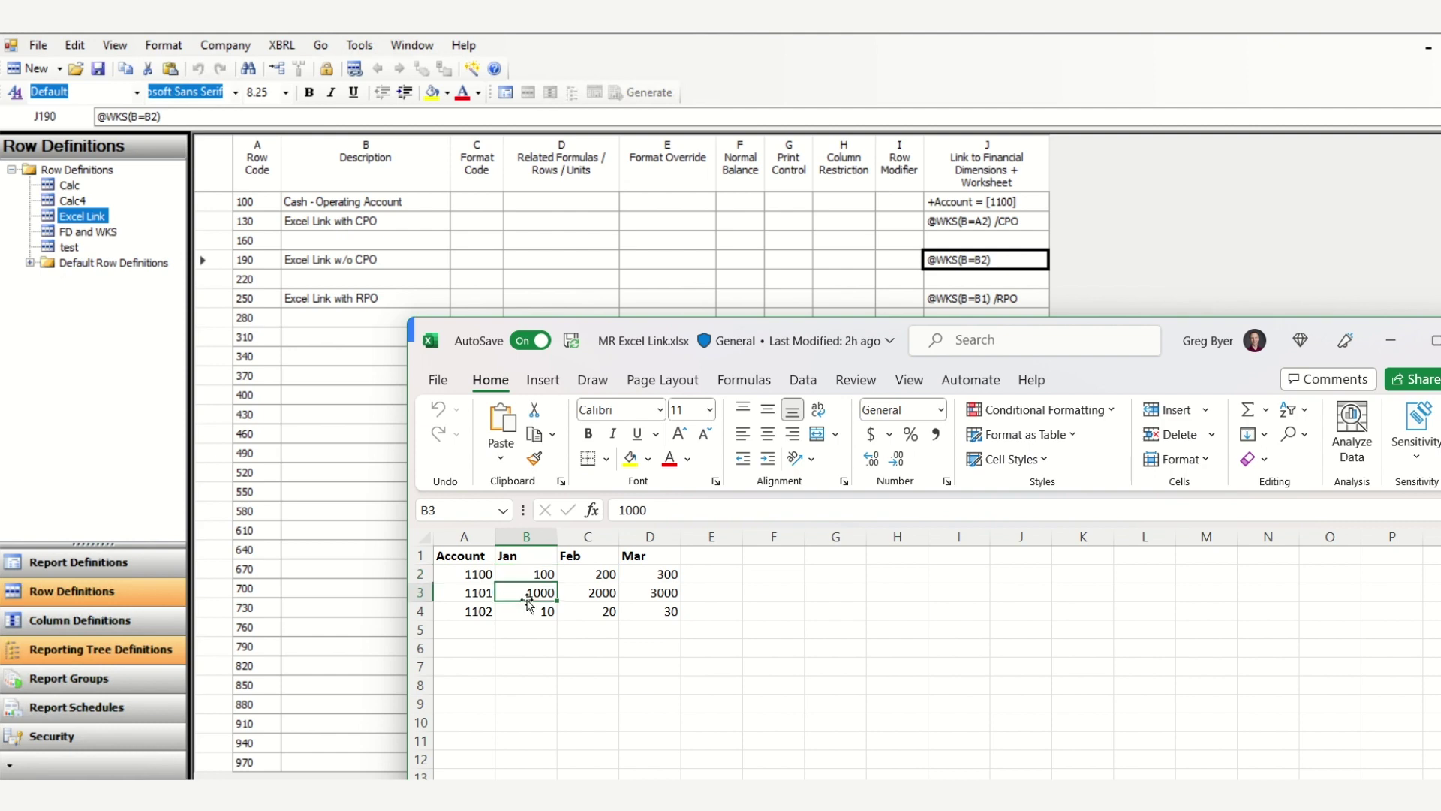
left_click(528, 615)
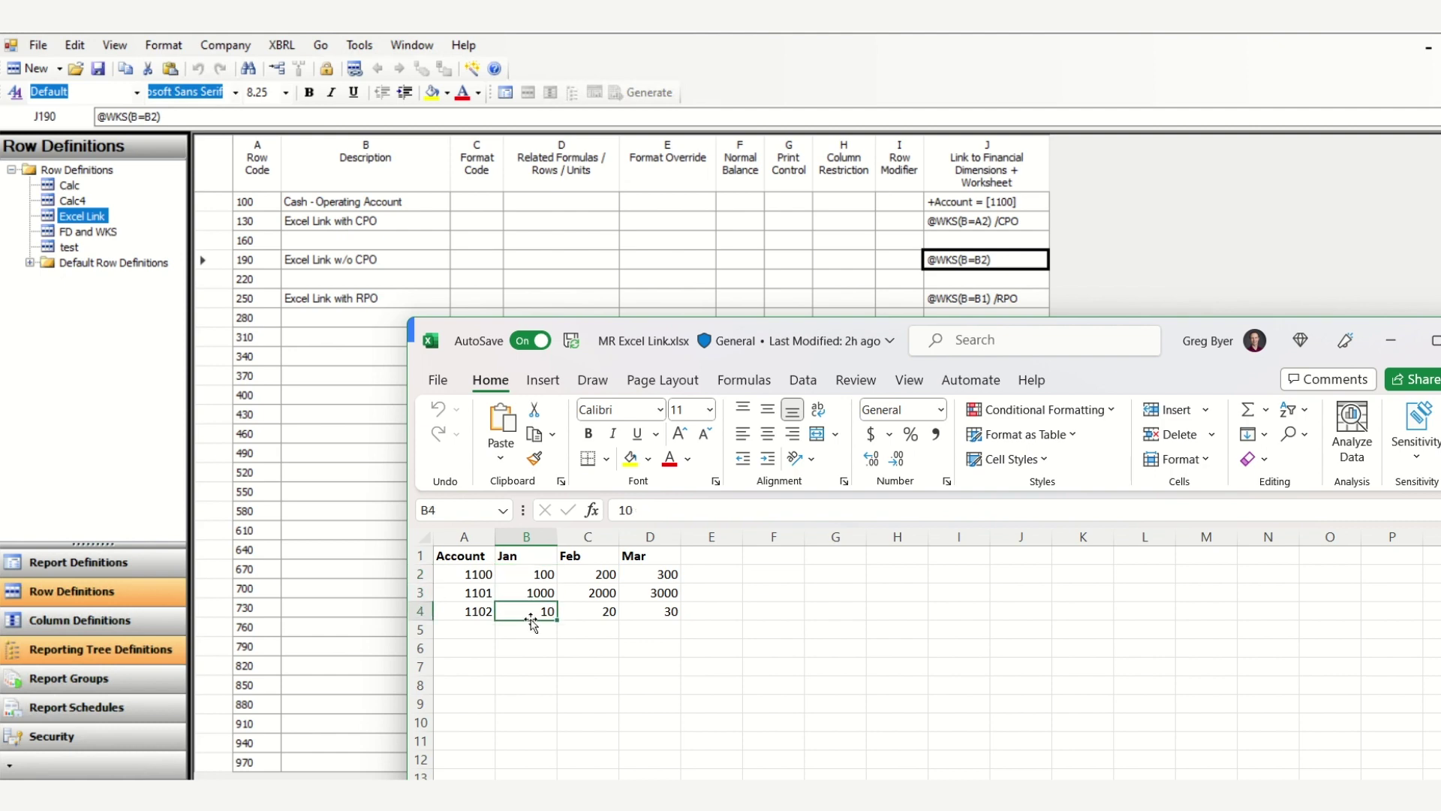
left_click(1212, 237)
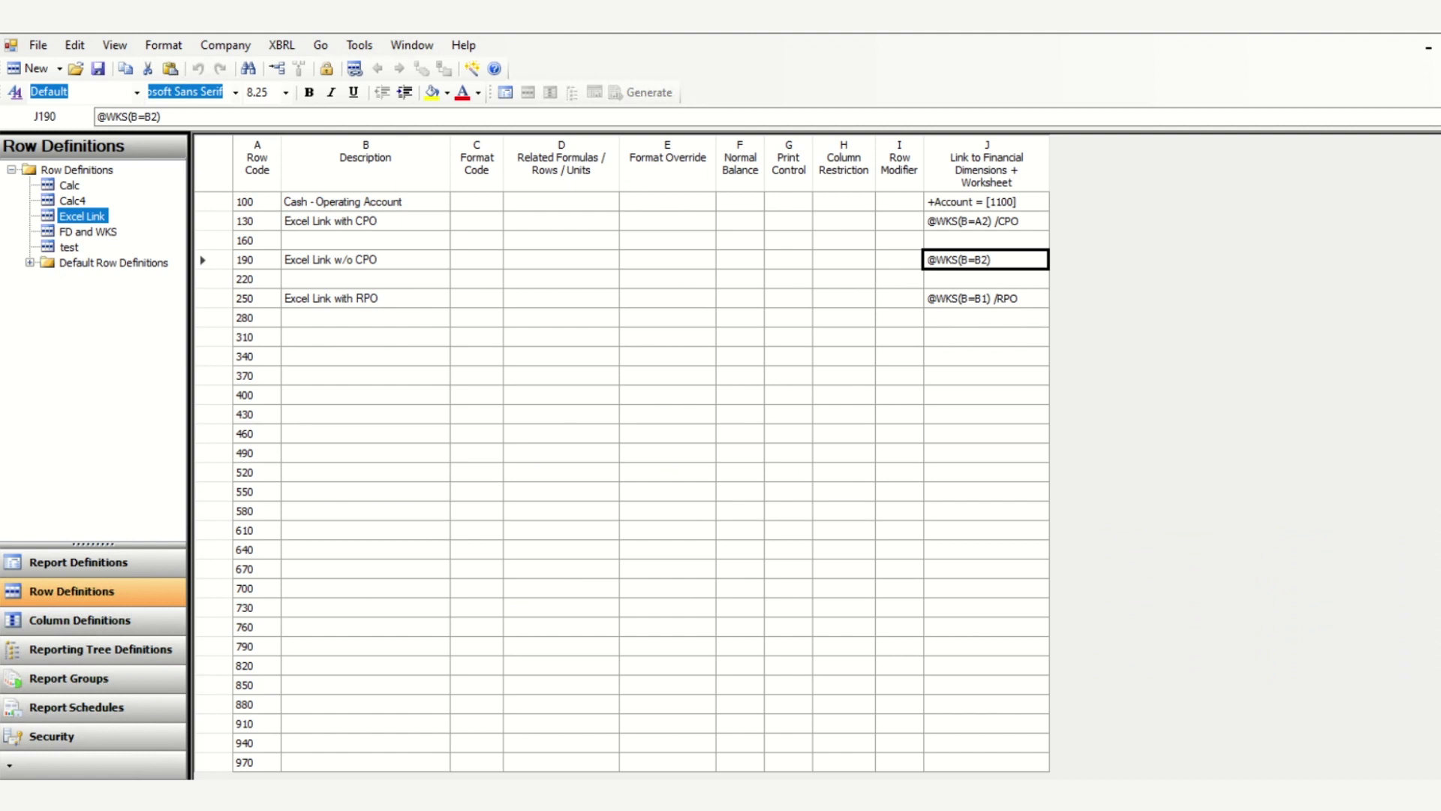
left_click(1440, 45)
- Save FD and WKS, check column B's settings, and return to the report definition
left_click(699, 482)
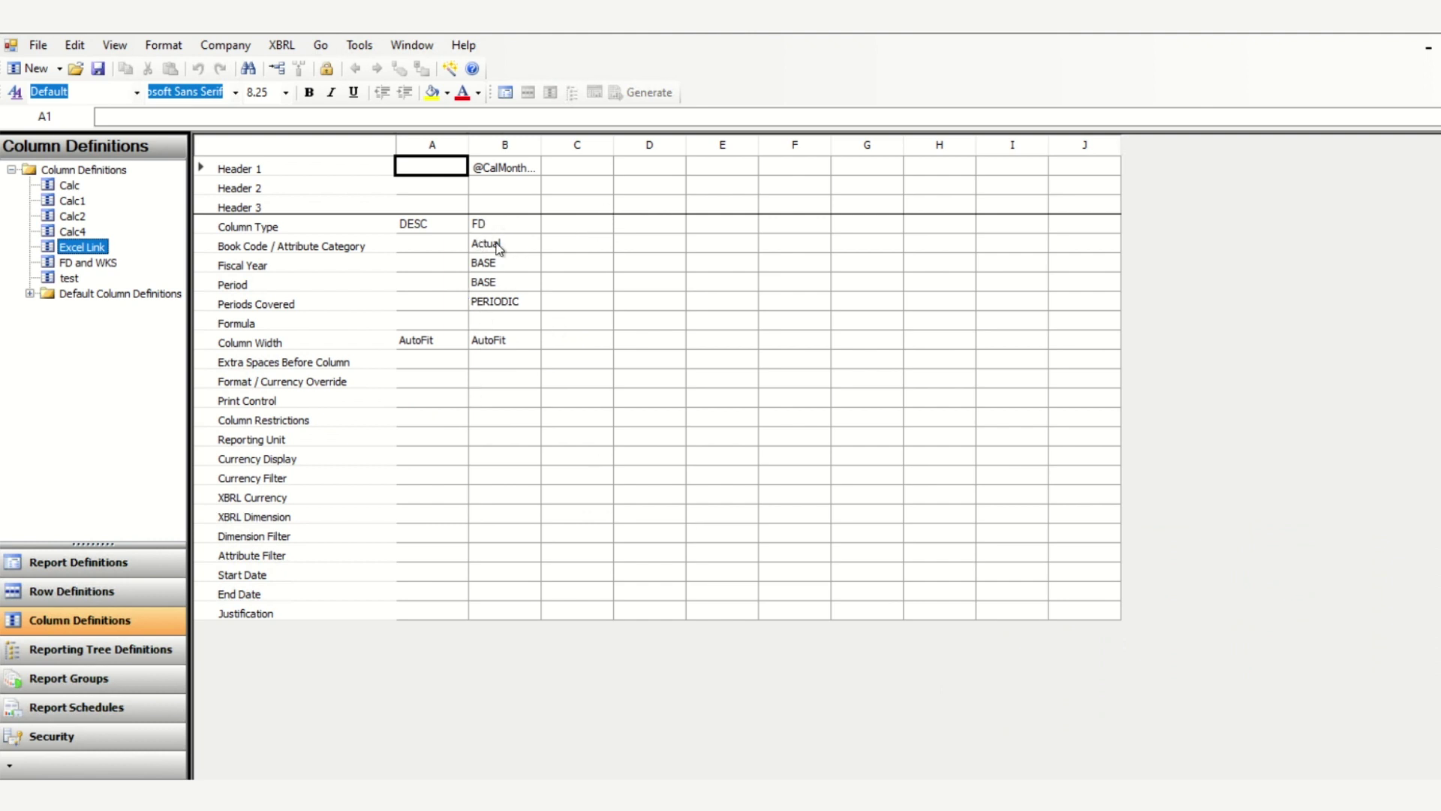
left_click(505, 147)
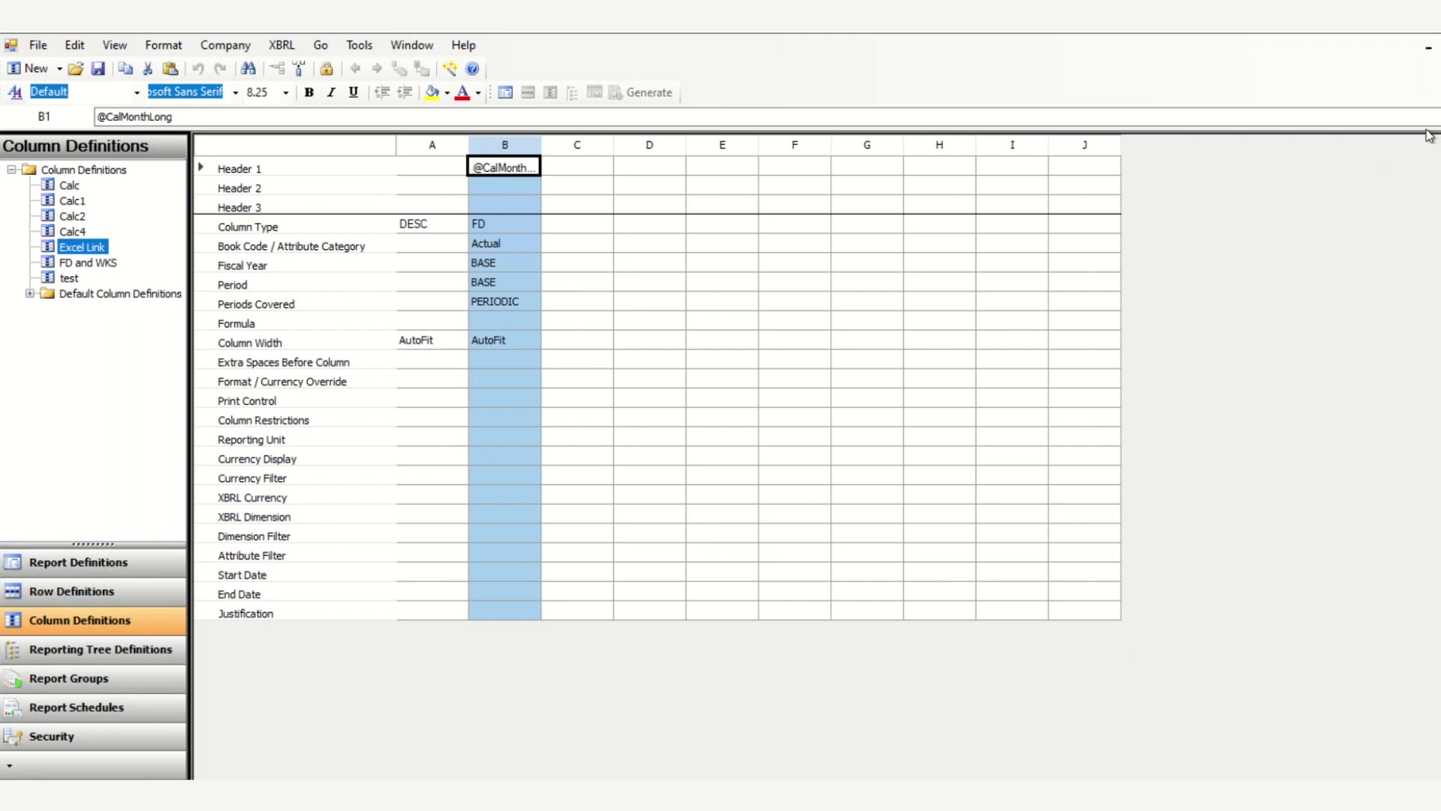
key("ctrl+1")
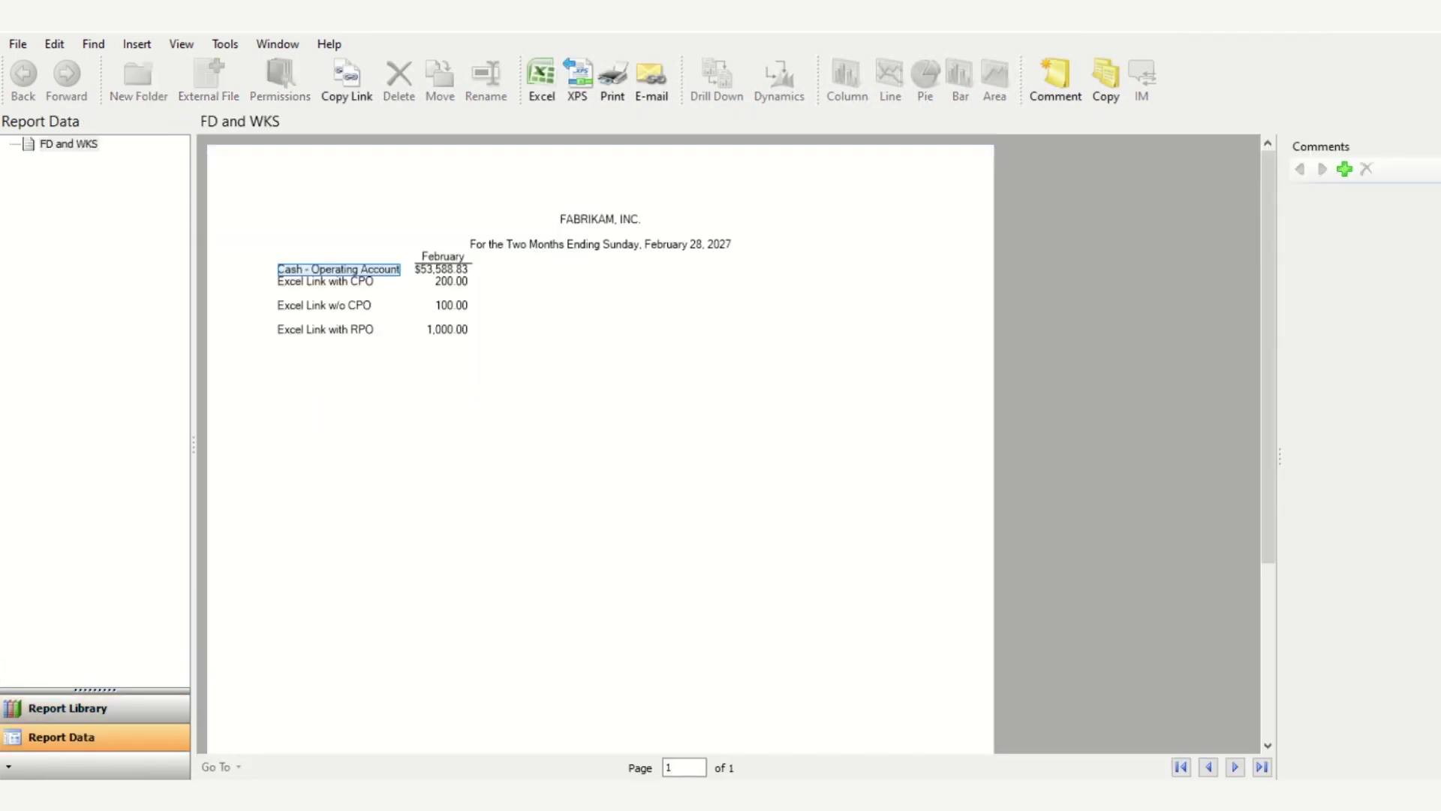
- Switch to MR Excel Link.xlsx and check account 1100's Jan 100 and Feb 200 amounts
key("alt+Tab")
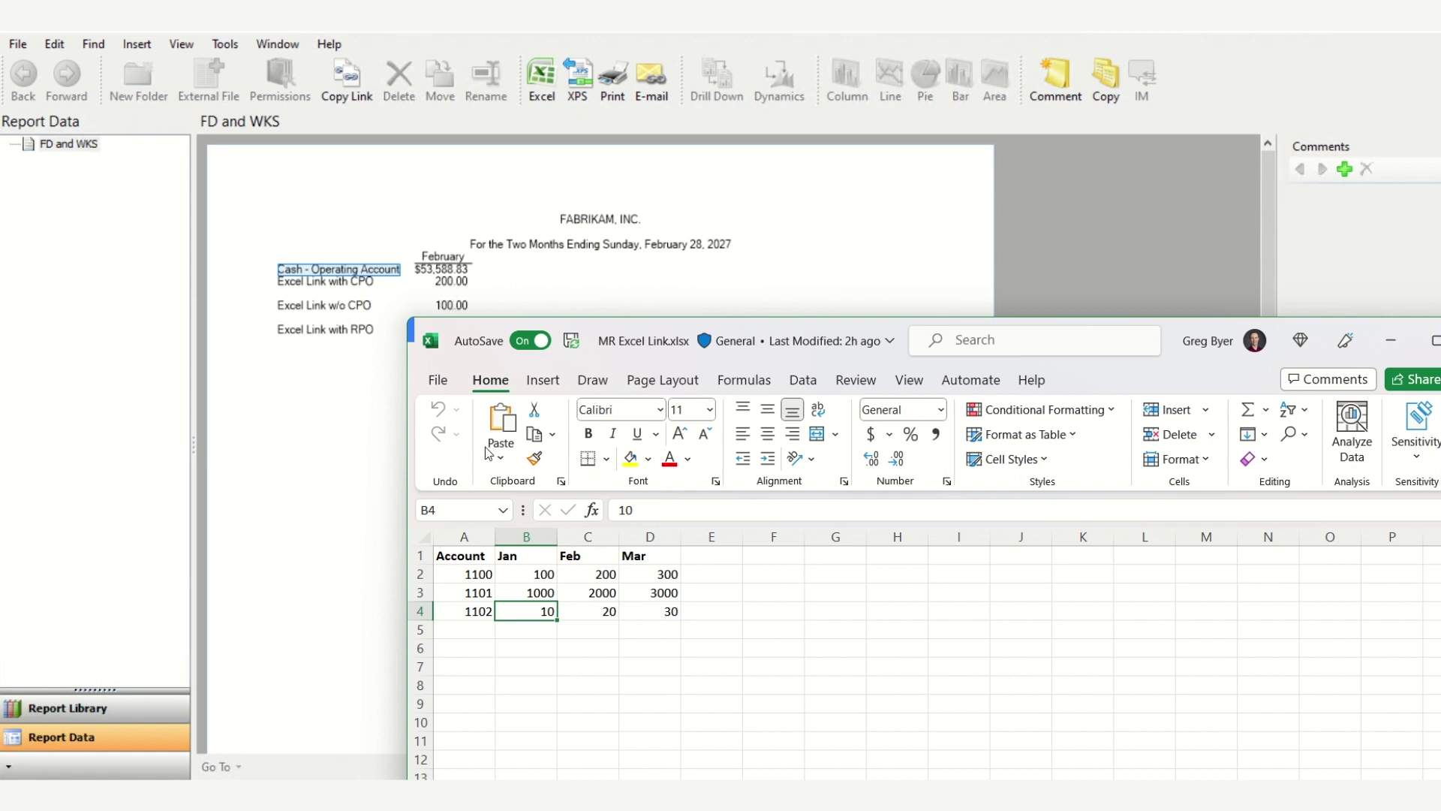
left_click(586, 575)
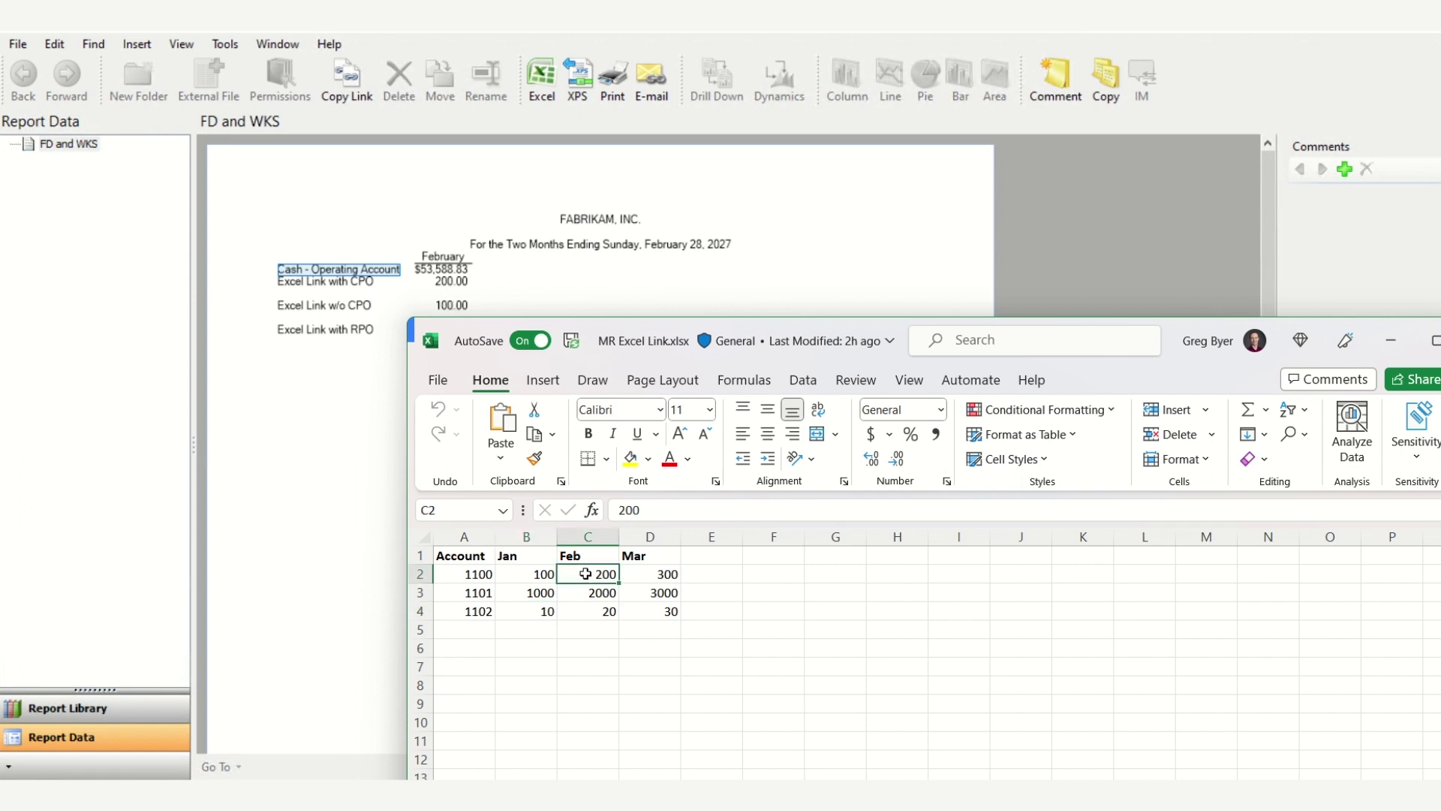
left_click(469, 575)
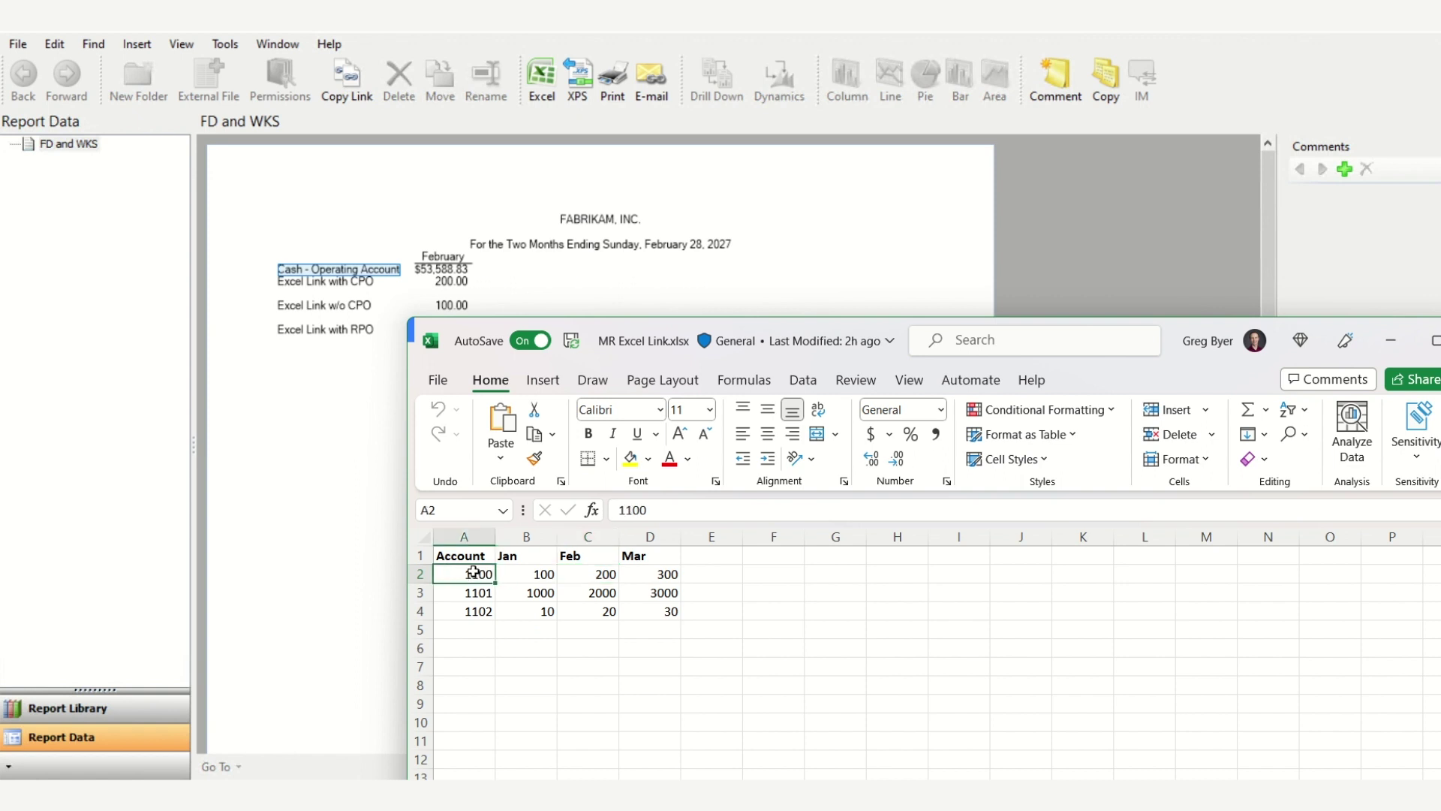
left_click(534, 574)
left_click(593, 576)
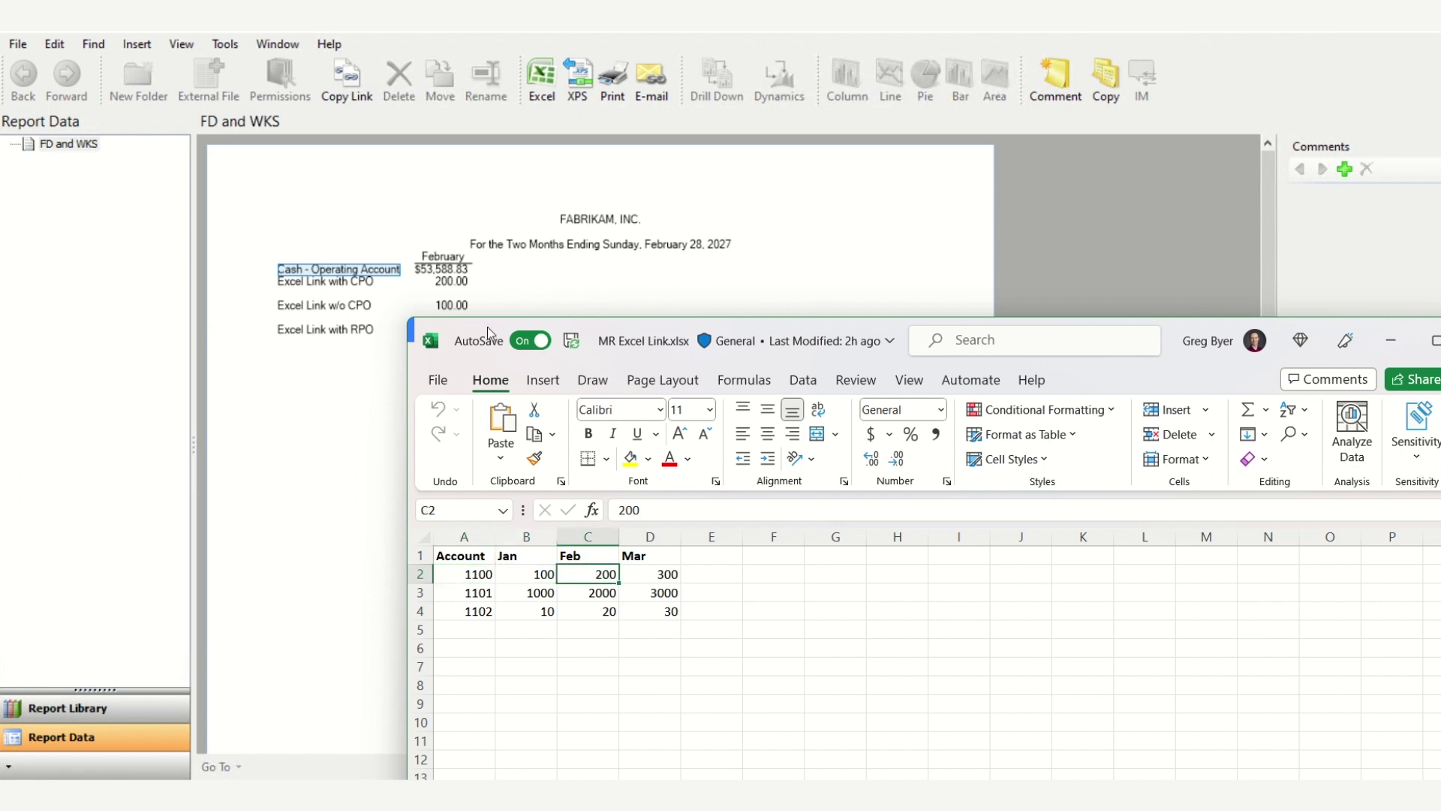
left_click(529, 576)
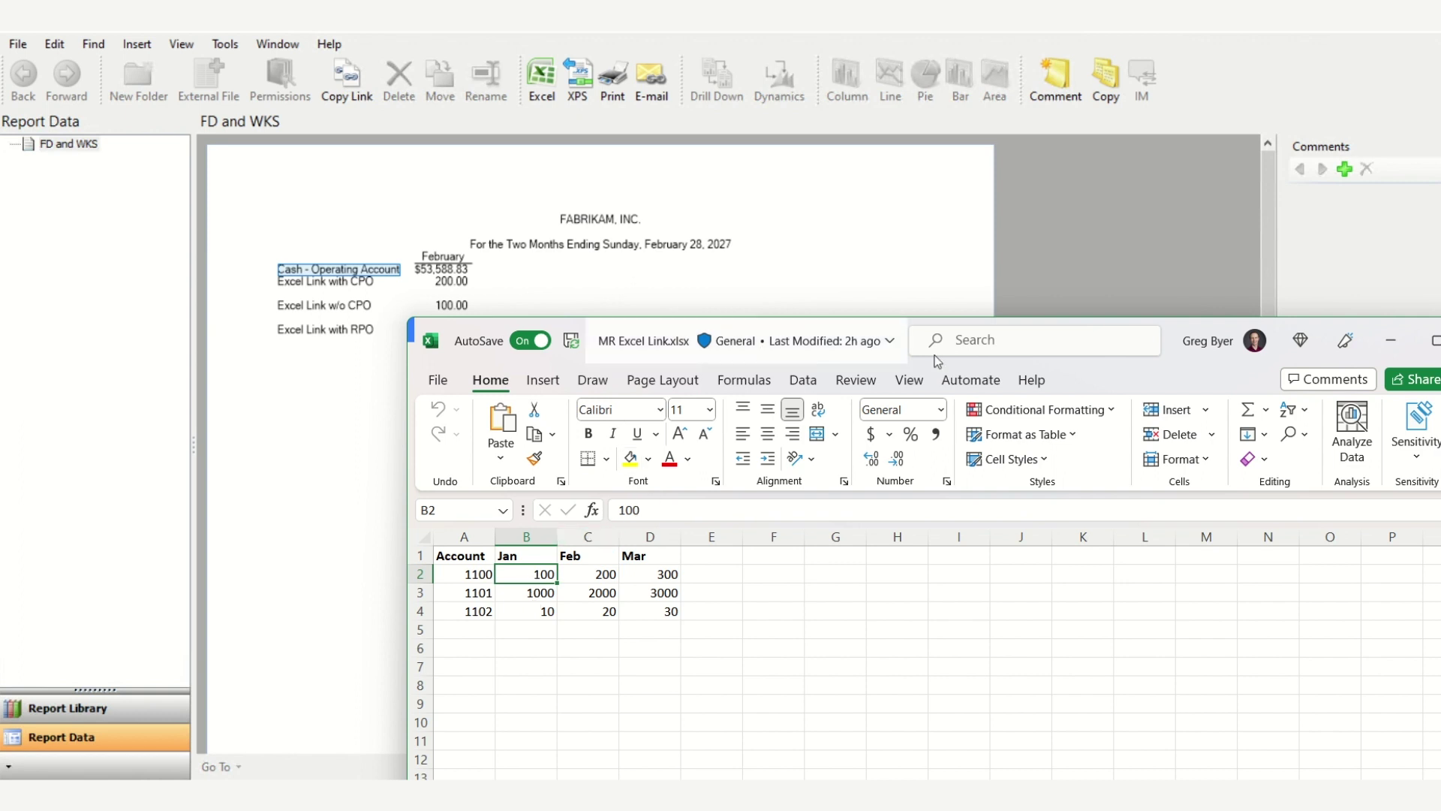
- Move the workbook down to show the RPO line and compare the Jan amounts 100 and 1000
left_click(918, 337)
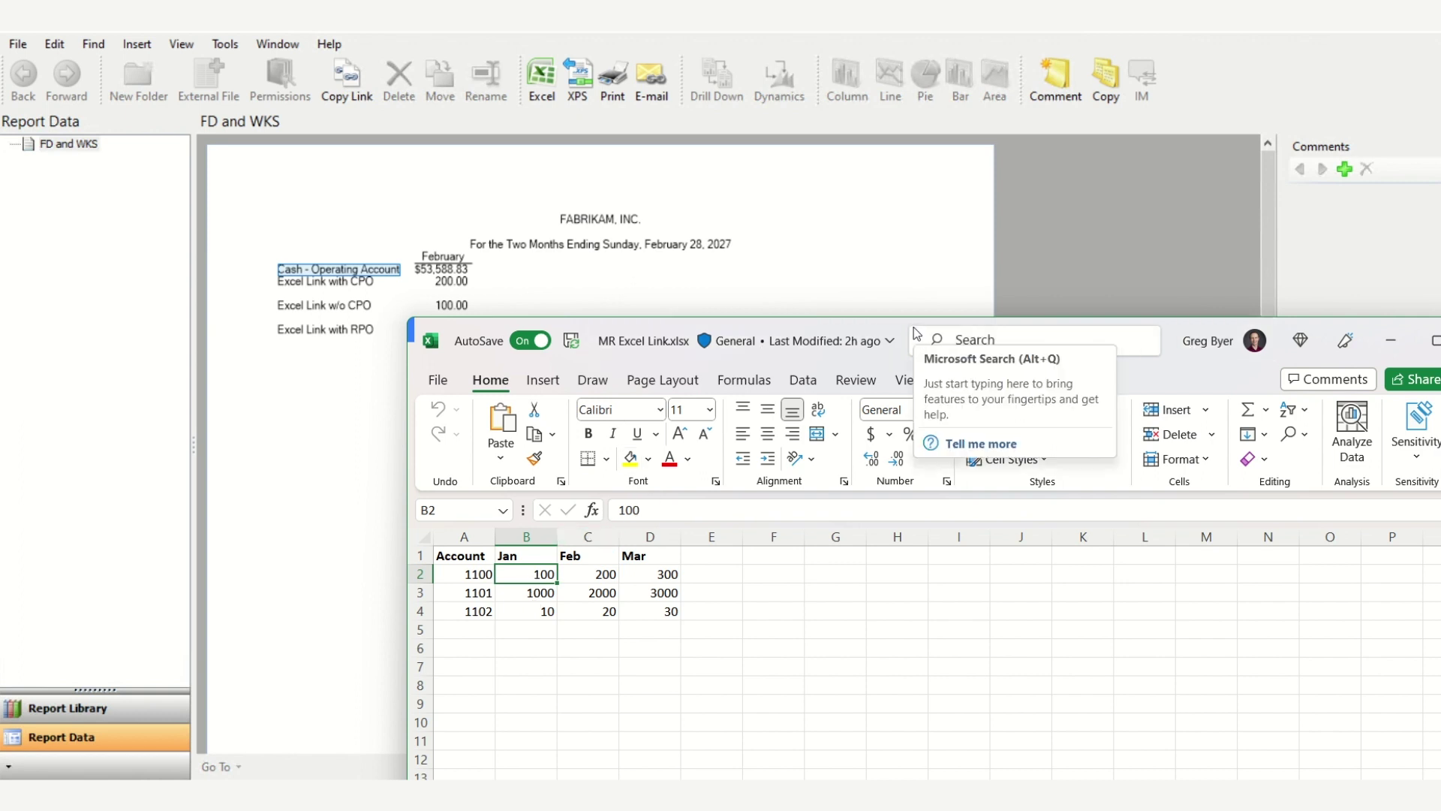
left_click_drag(897, 341, 881, 396)
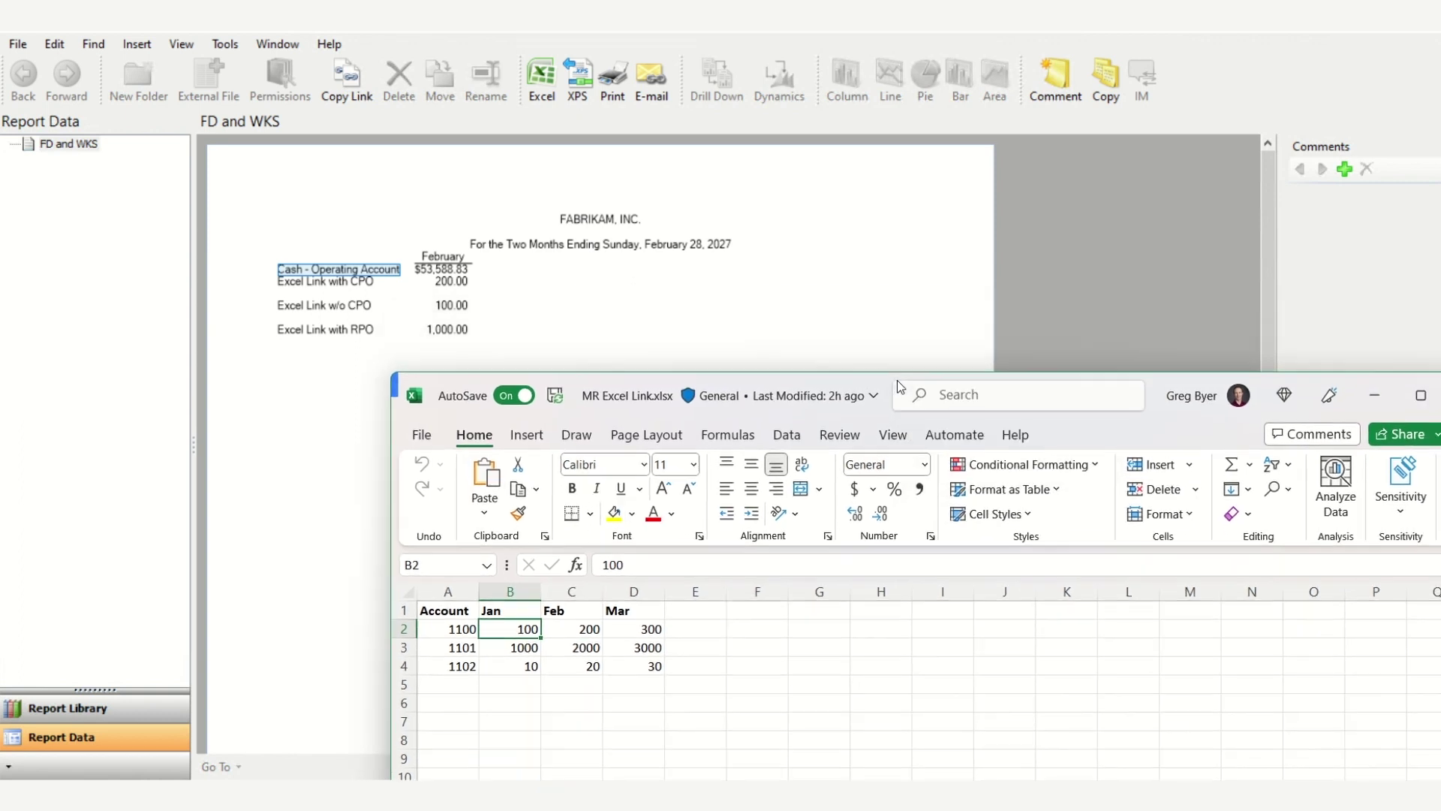
left_click(521, 612)
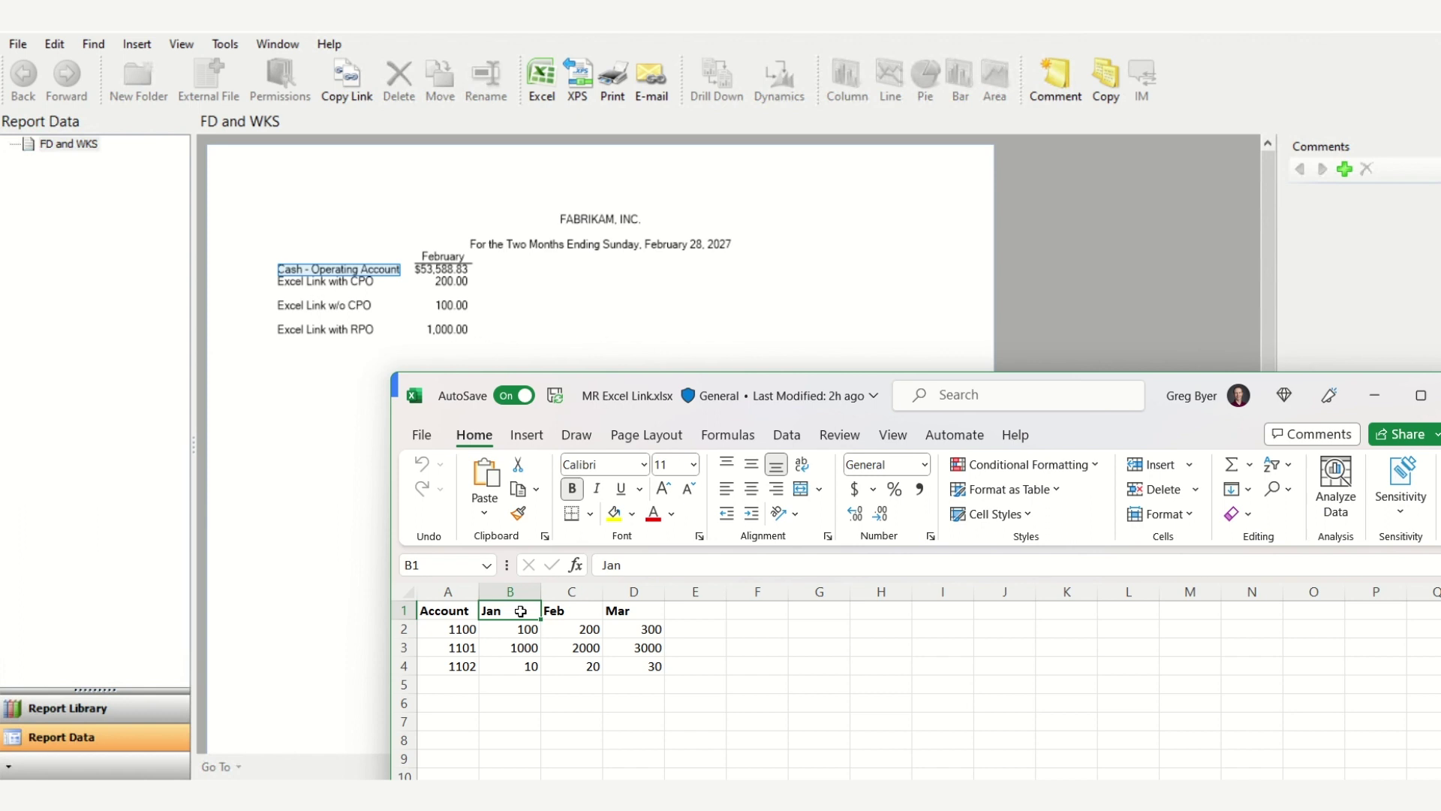
left_click(519, 630)
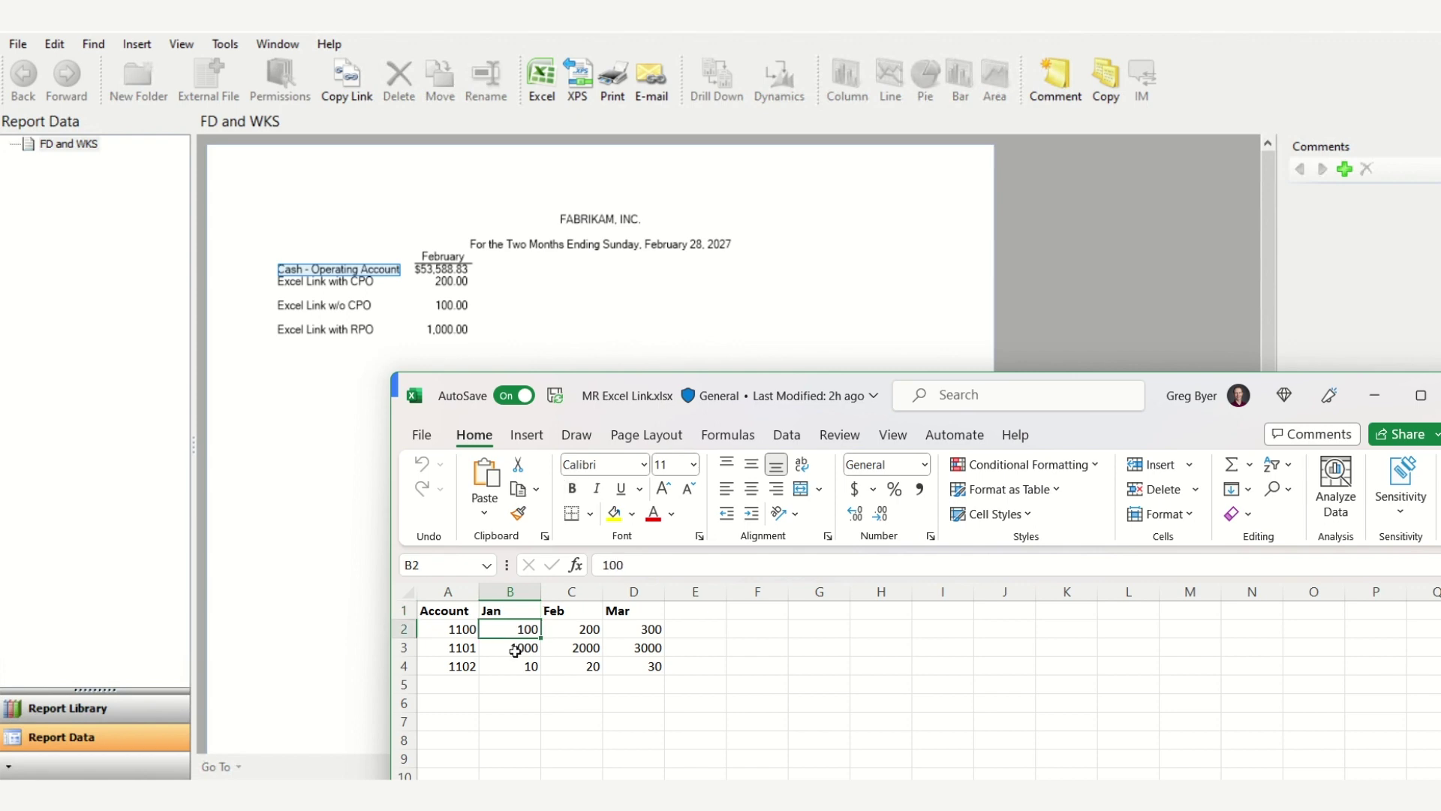
left_click(515, 650)
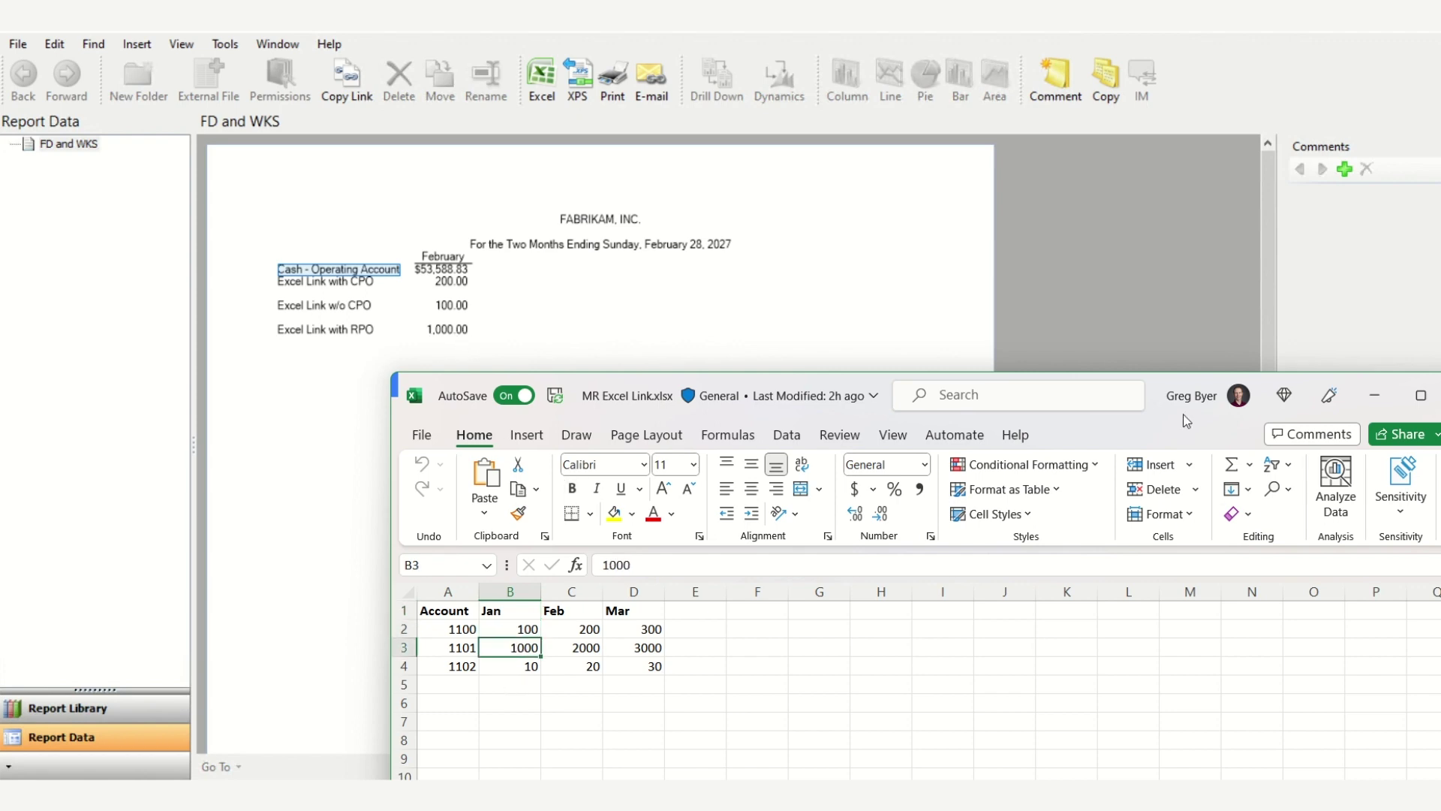